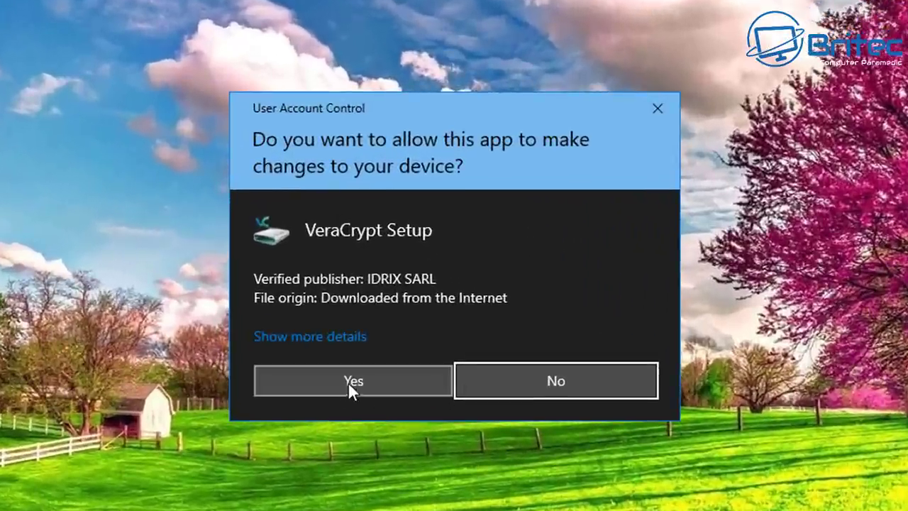
# Step: Install VeraCrypt 1.24-Update7 with the default options after accepting the license terms
pyautogui.click(349, 384)
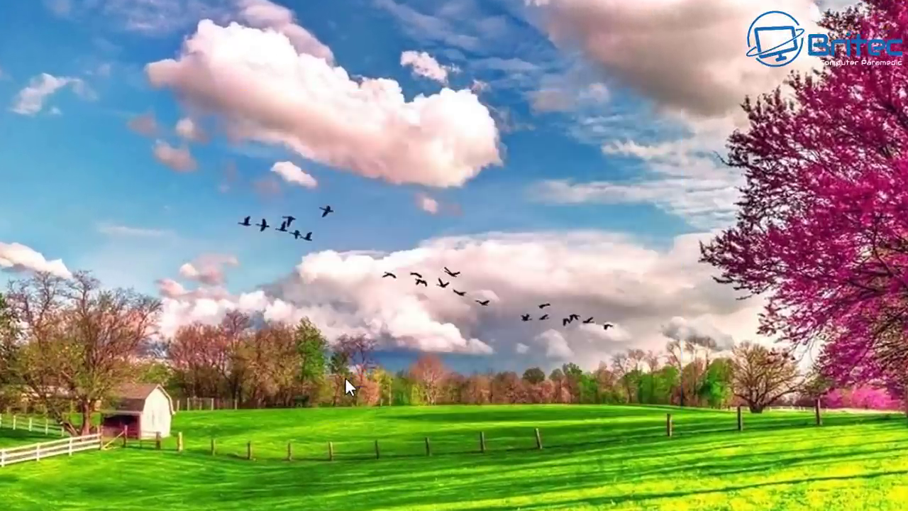
pyautogui.click(488, 297)
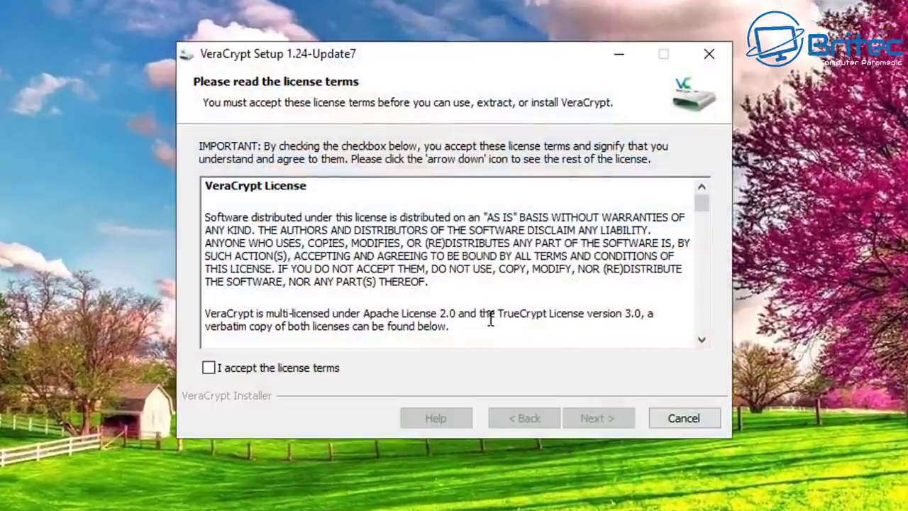
pyautogui.click(280, 368)
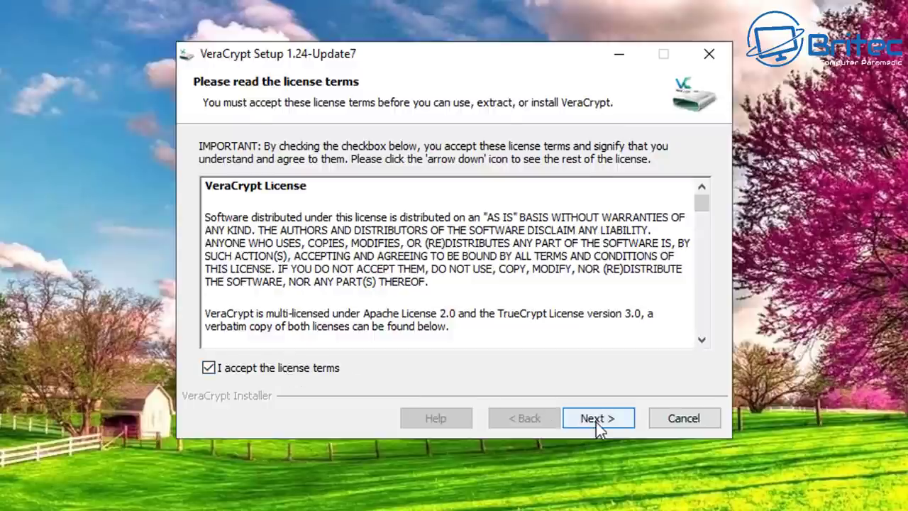
pyautogui.click(598, 421)
pyautogui.click(598, 421)
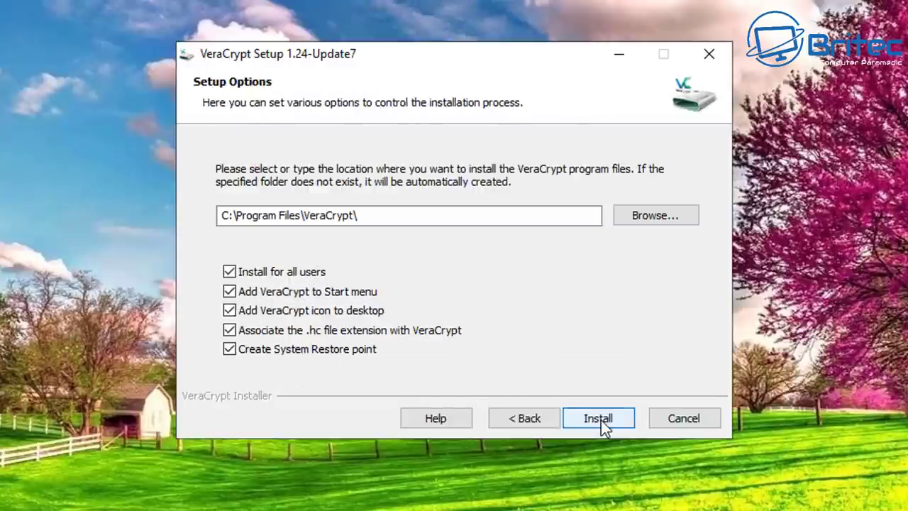
pyautogui.click(603, 419)
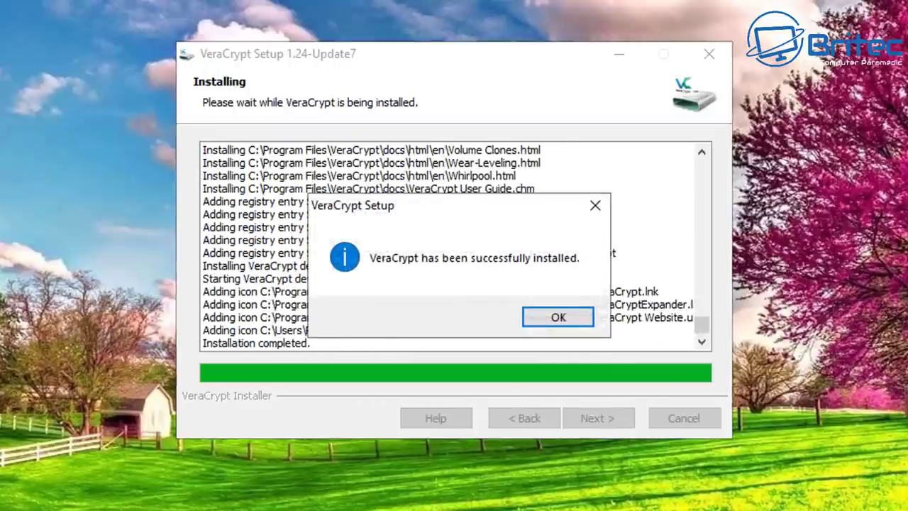
# Step: Close the finished installer and decline the beginner's tutorial
pyautogui.click(558, 317)
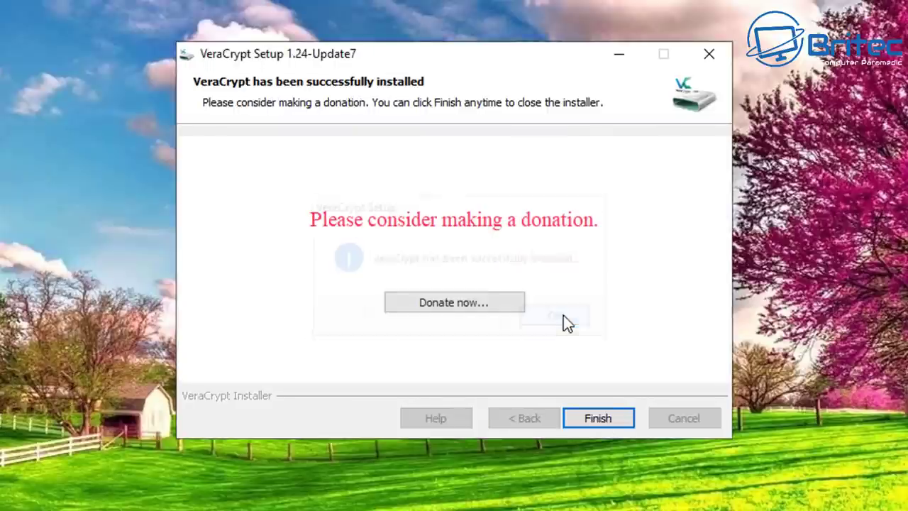
pyautogui.click(600, 426)
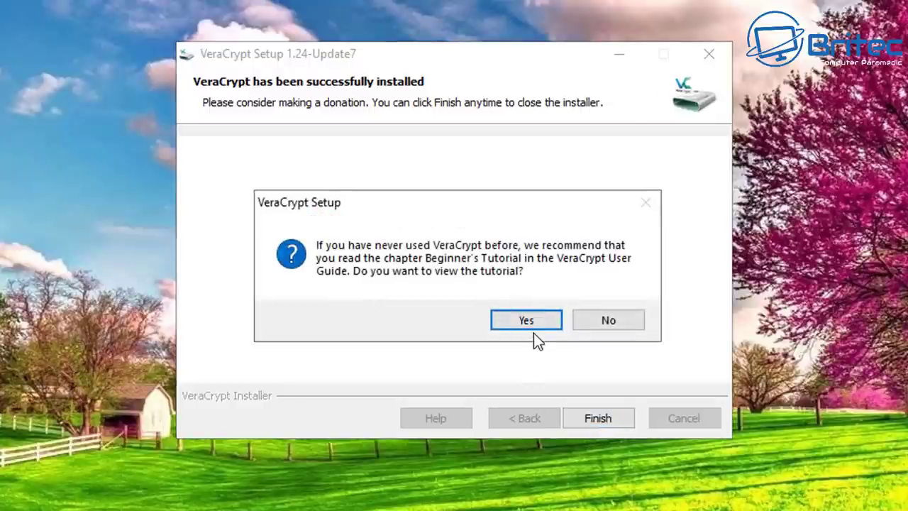
pyautogui.click(584, 323)
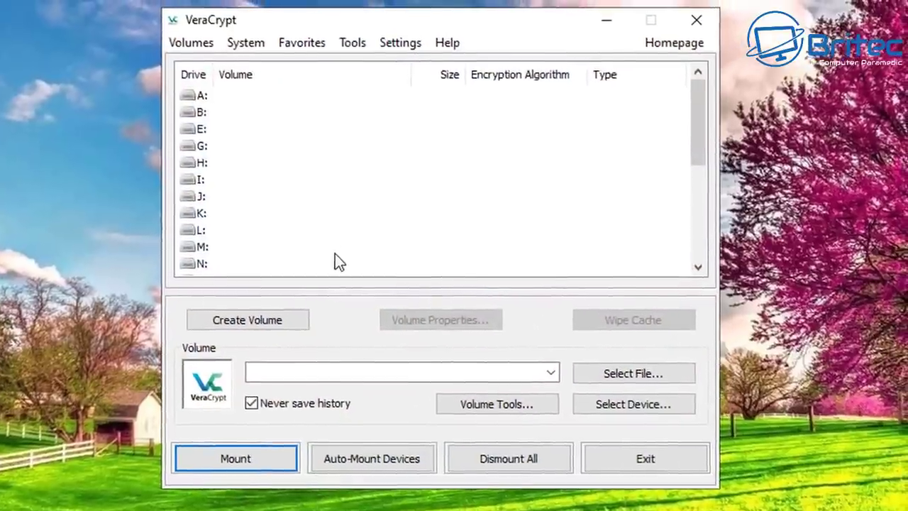
# Step: Start creating a standard VeraCrypt encrypted file container and choose where to save it
pyautogui.click(351, 254)
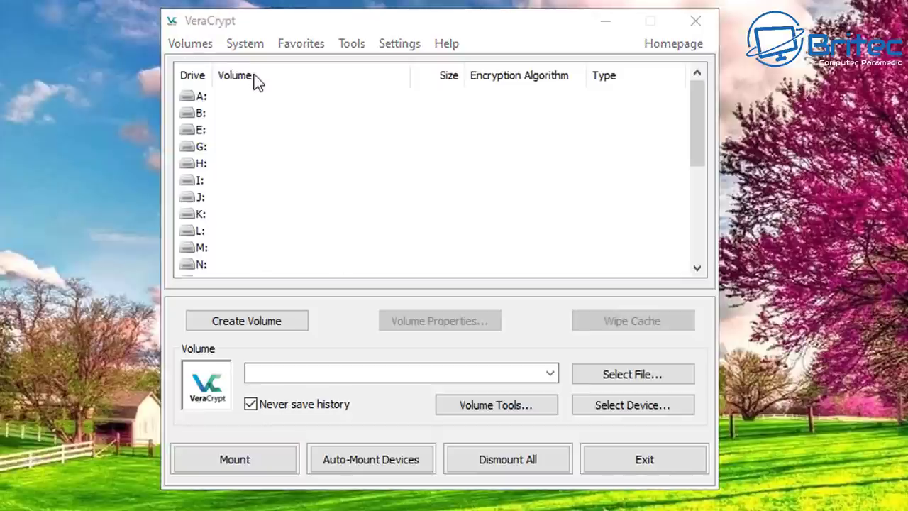
pyautogui.click(242, 321)
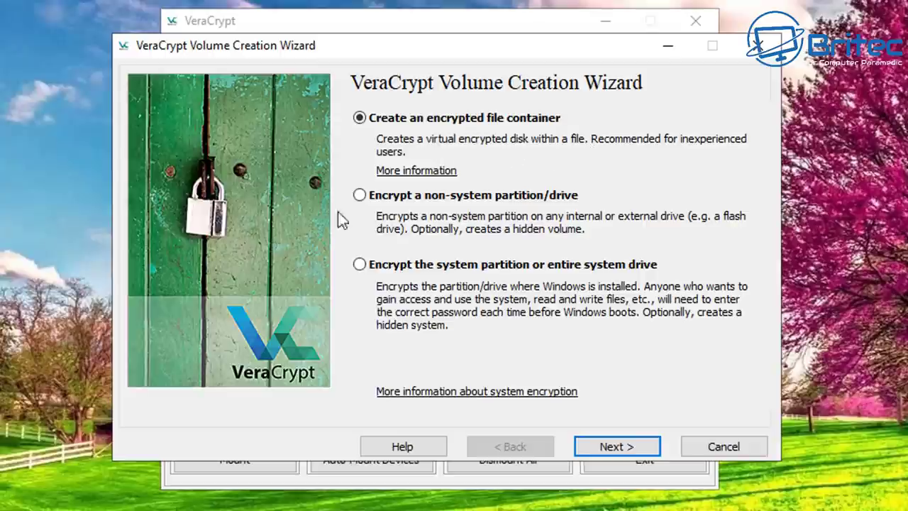
pyautogui.click(618, 449)
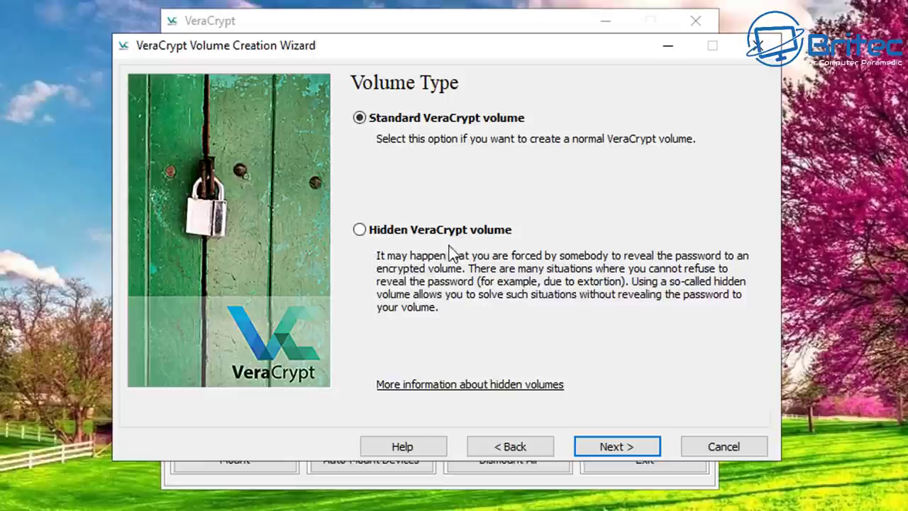
pyautogui.click(623, 447)
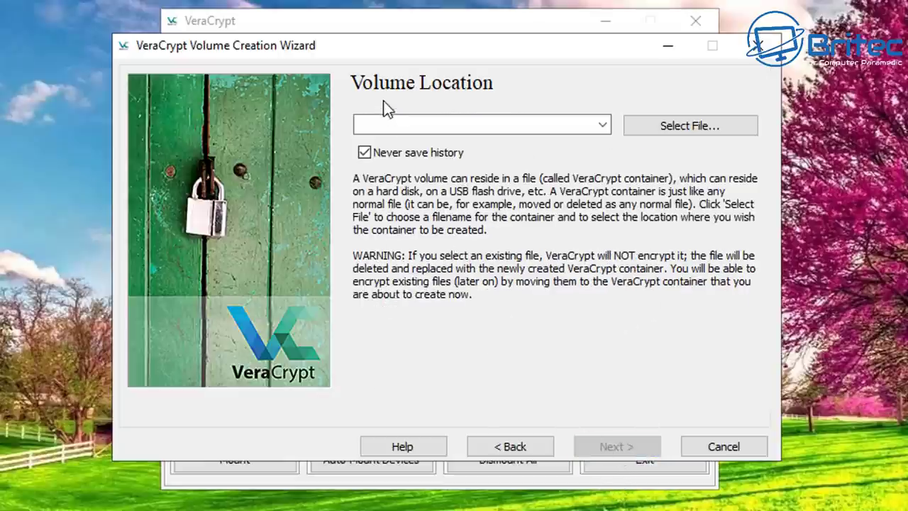
pyautogui.click(683, 122)
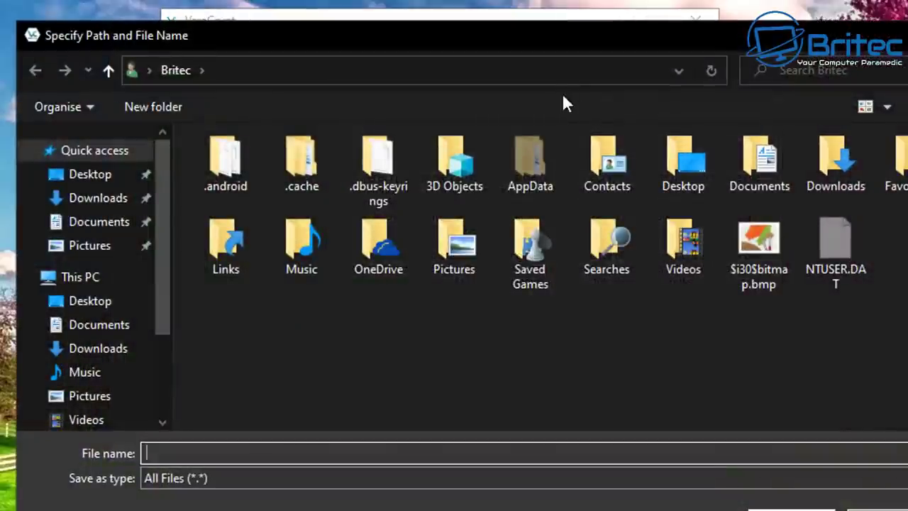
# Step: Name the container 'test' in Desktop\Encrypt, with file type VeraCrypt Volumes (*.hc)
pyautogui.click(94, 174)
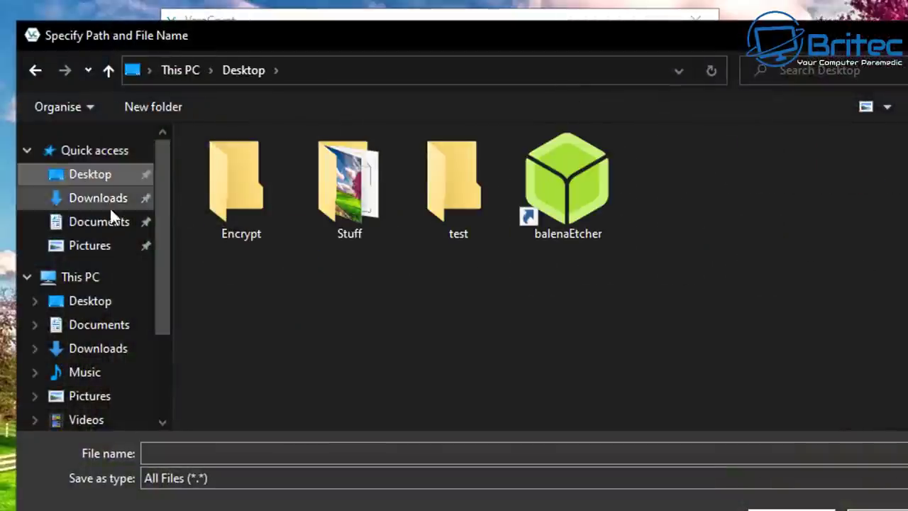
pyautogui.click(245, 188)
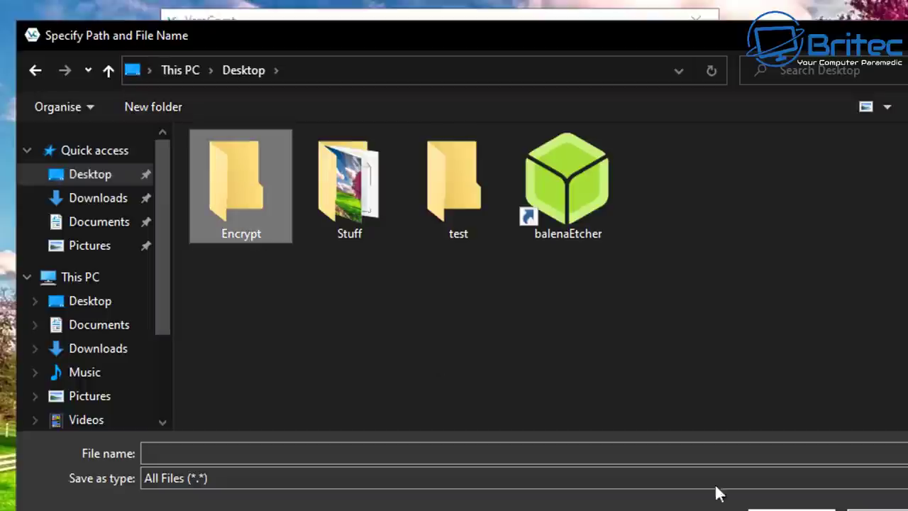
pyautogui.click(791, 510)
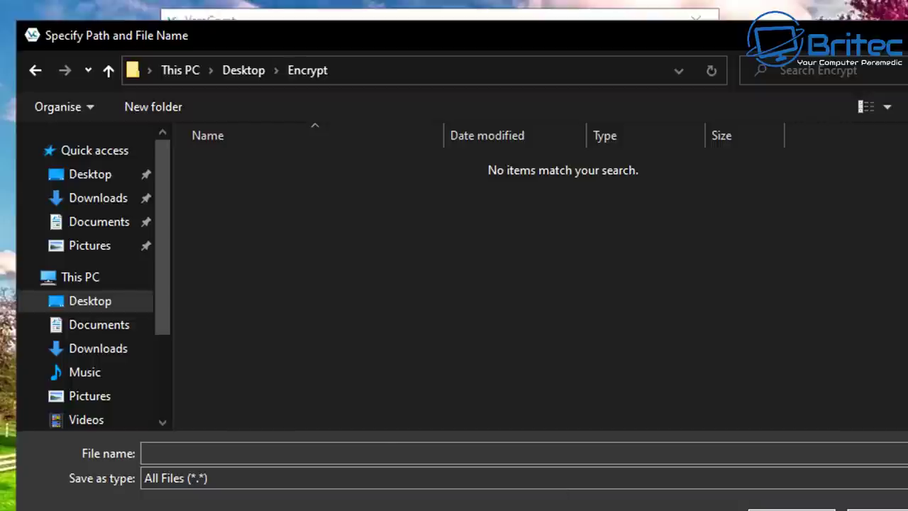
pyautogui.click(316, 479)
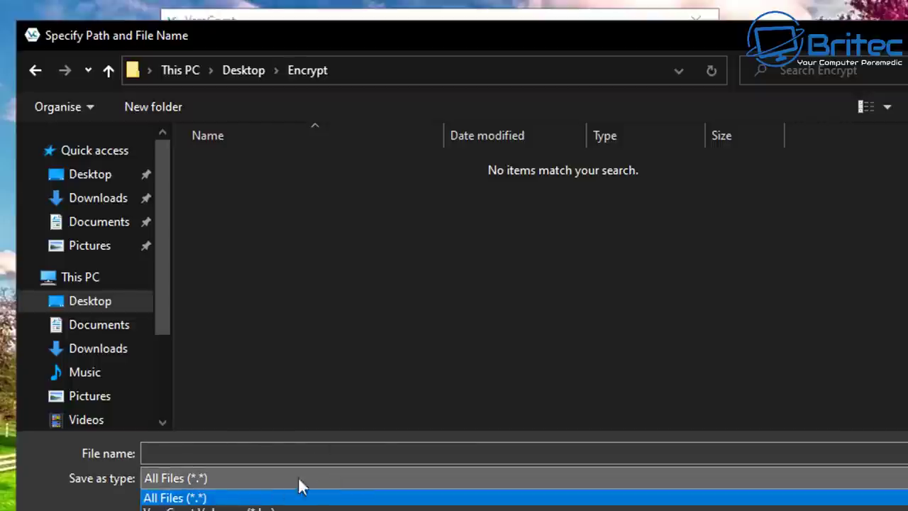
pyautogui.click(305, 508)
pyautogui.click(210, 457)
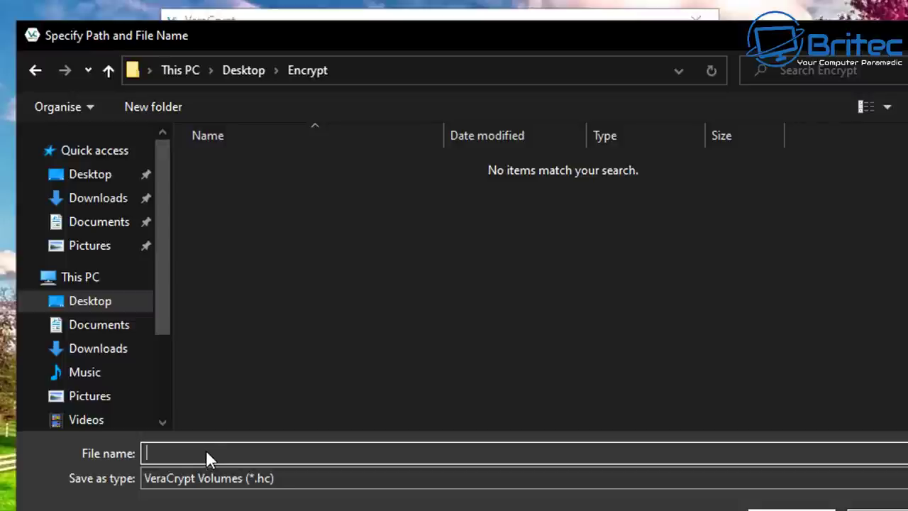
pyautogui.write('test')
pyautogui.press('Return')
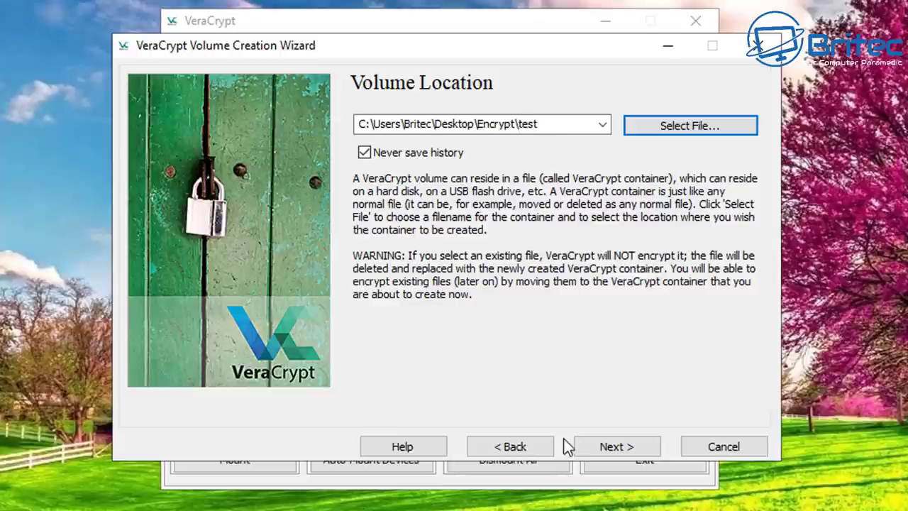
# Step: Keep AES encryption with the SHA-512 hash on the Encryption Options page
pyautogui.click(608, 449)
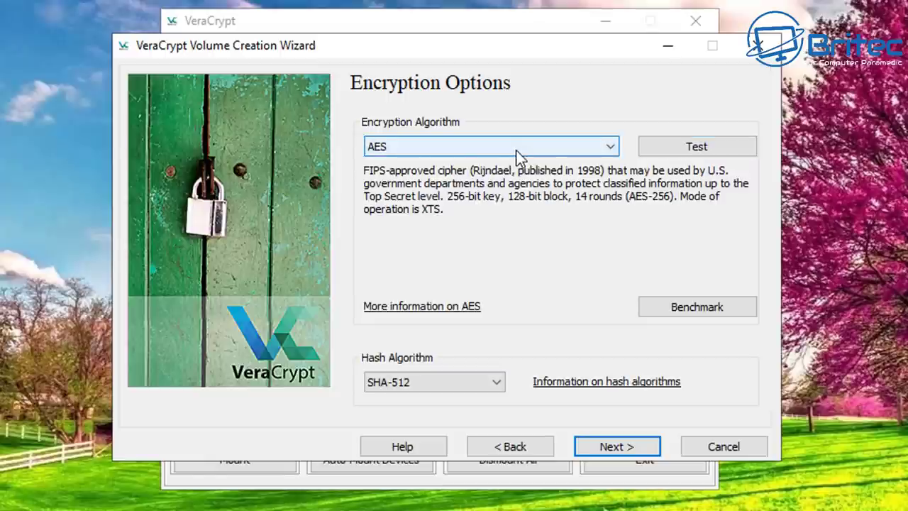
pyautogui.click(604, 149)
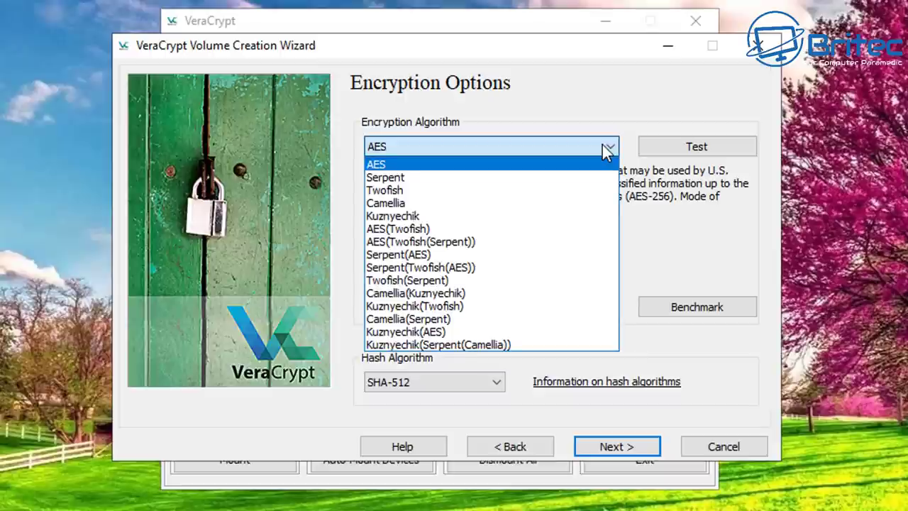
pyautogui.click(604, 146)
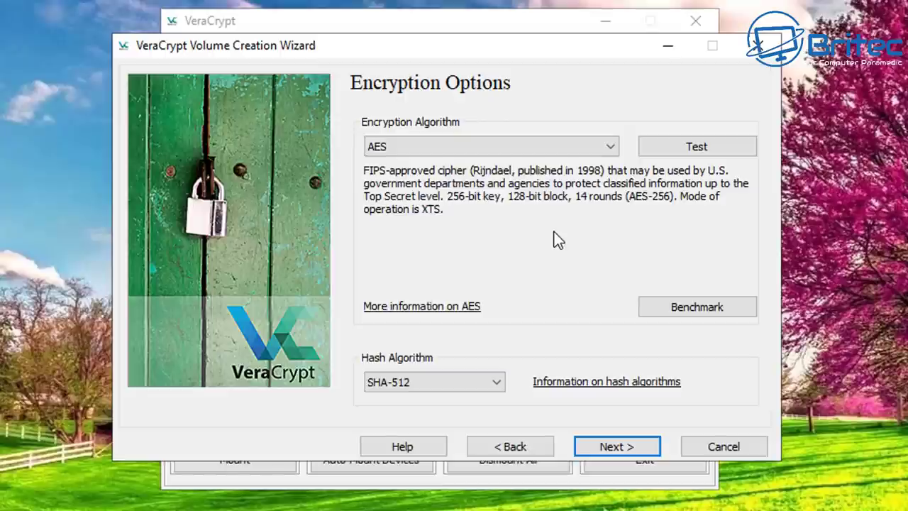
pyautogui.click(495, 383)
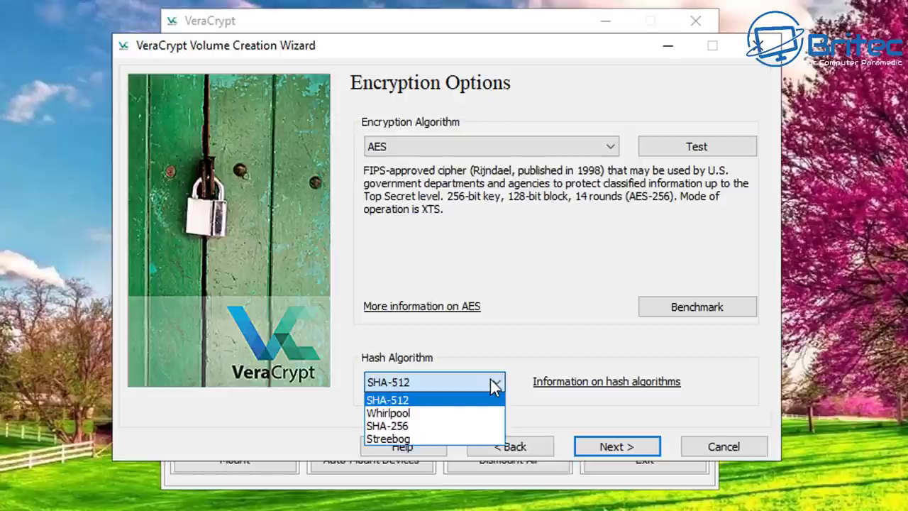
pyautogui.click(494, 384)
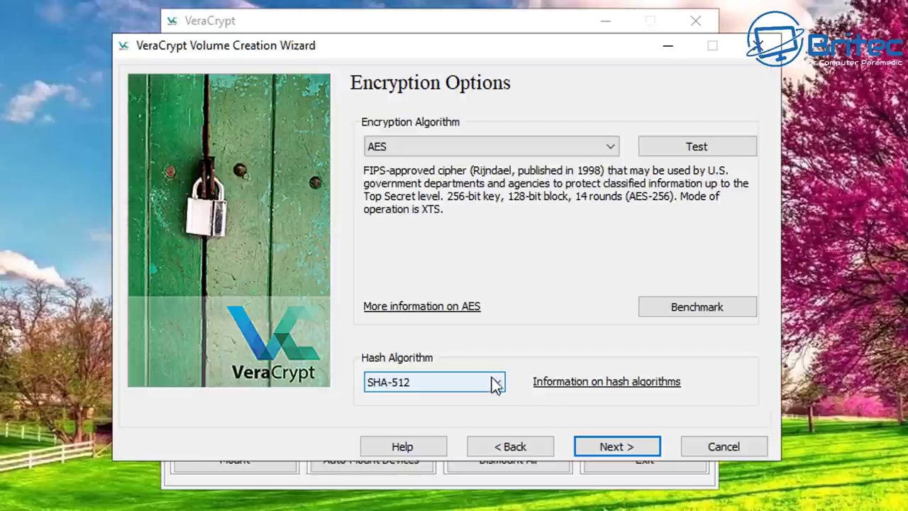
# Step: Run the AES test vector and the self-tests for all algorithms, then continue to Volume Size
pyautogui.click(691, 151)
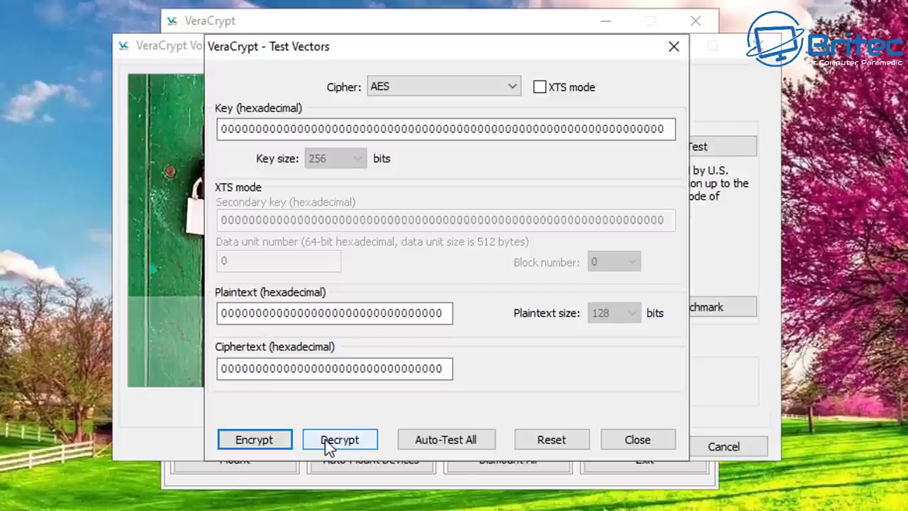
pyautogui.click(251, 439)
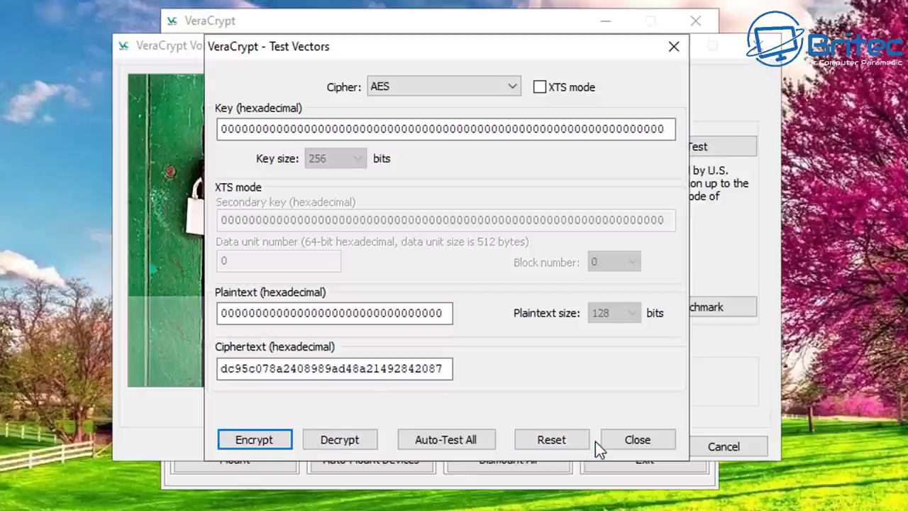
pyautogui.click(445, 440)
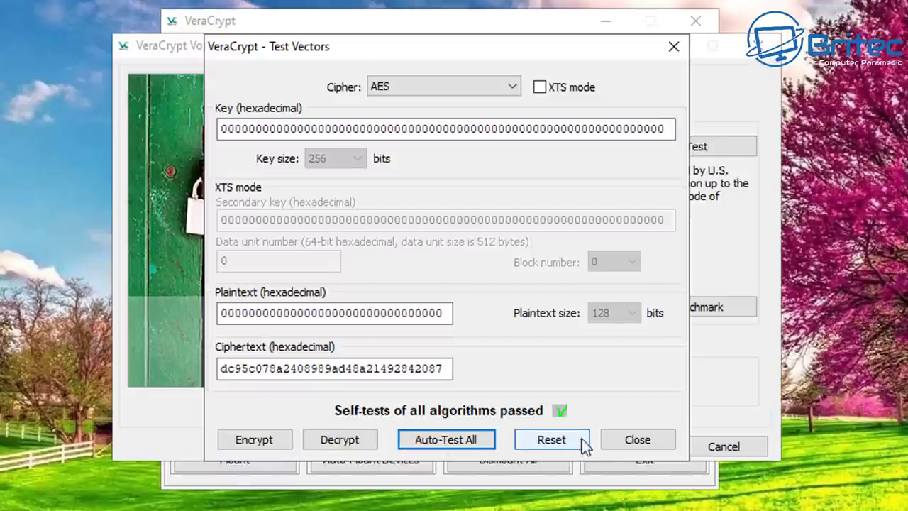
pyautogui.click(657, 443)
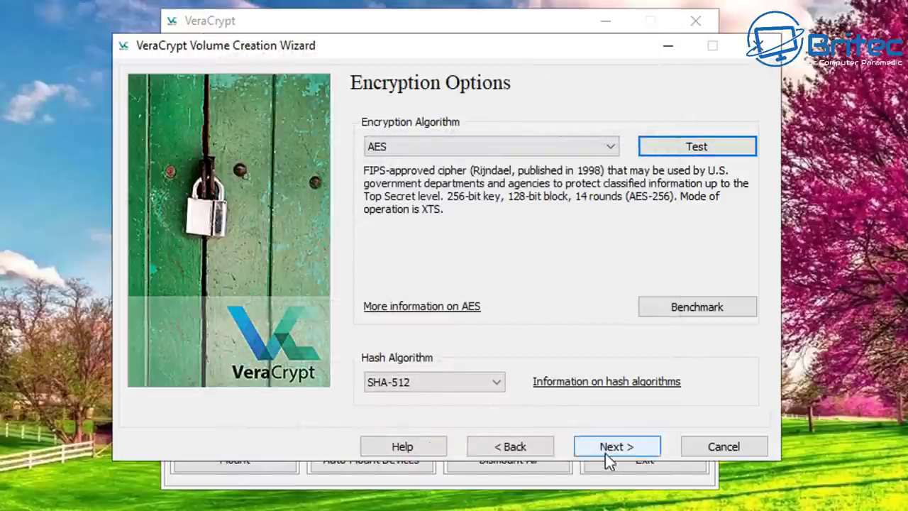
pyautogui.click(617, 445)
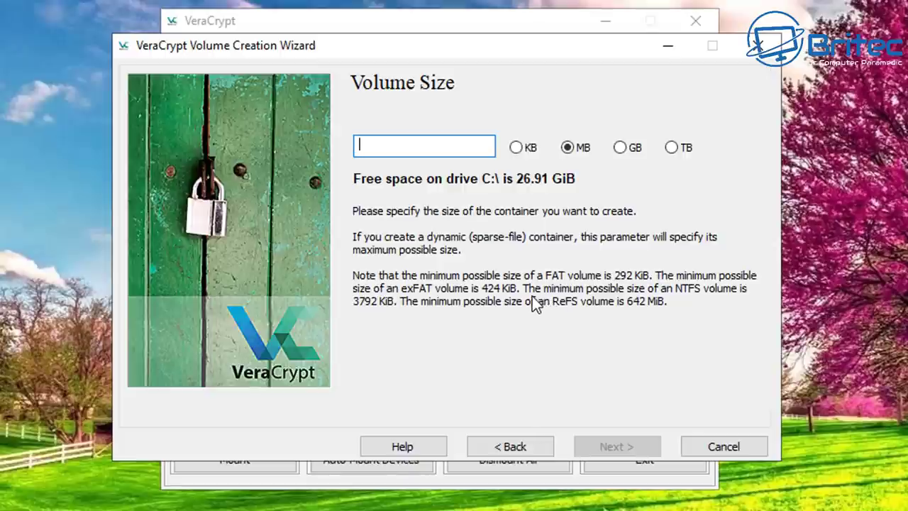
# Step: Enter 20 MB as the container size and continue to the password page
pyautogui.write('20')
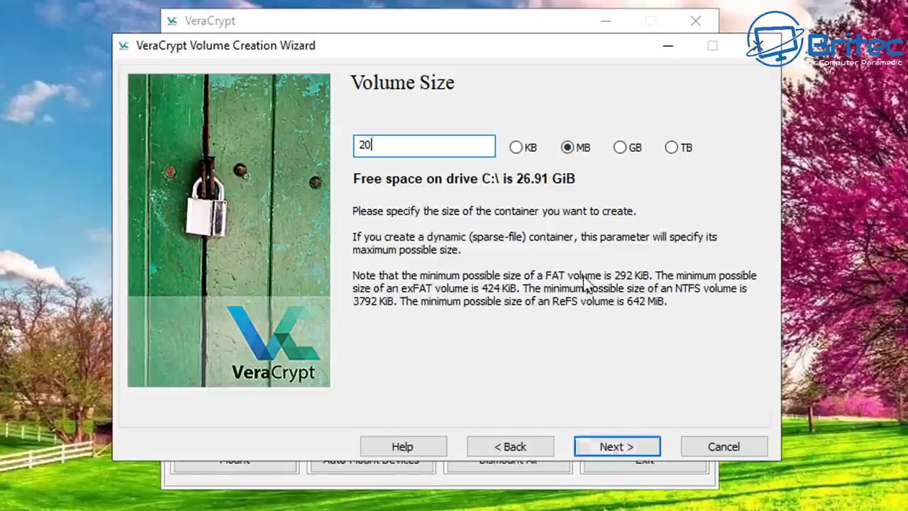
pyautogui.click(633, 447)
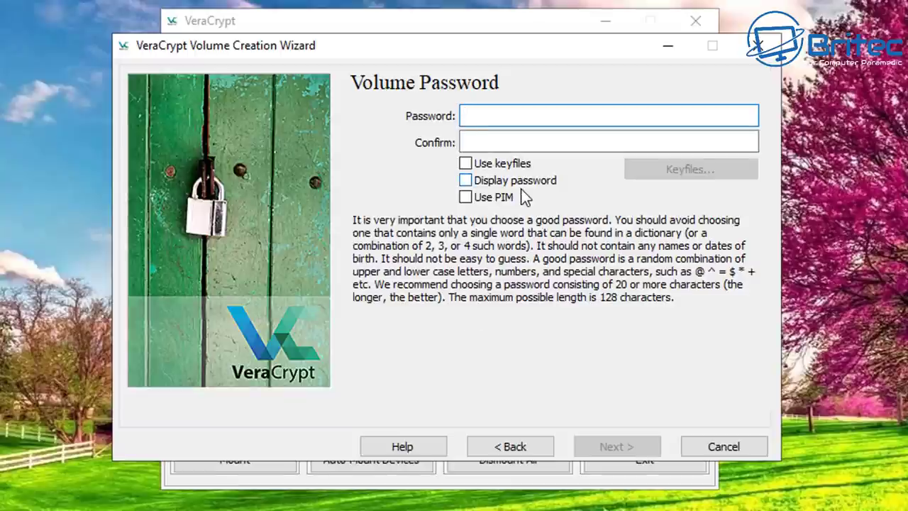
# Step: Enter and confirm the volume password without keyfiles, accepting the short-password warning
pyautogui.write('•••••')
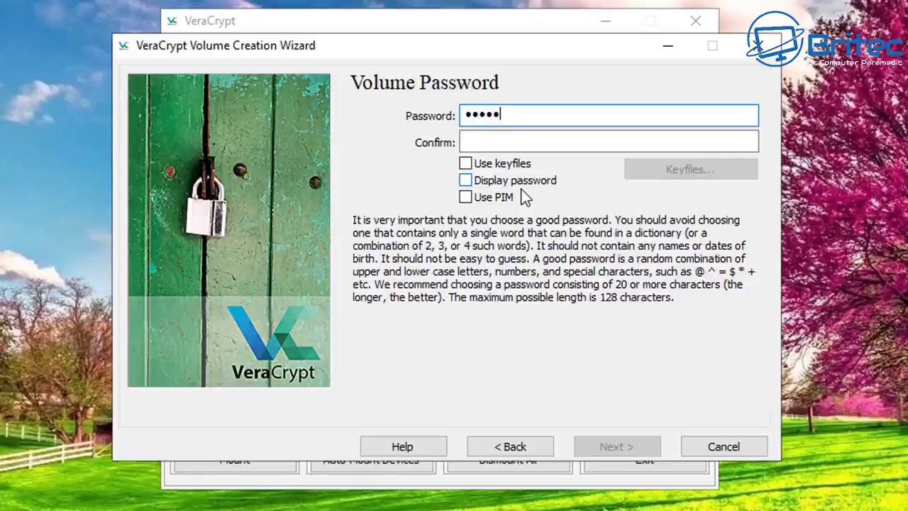
pyautogui.write('••••••')
pyautogui.click(528, 145)
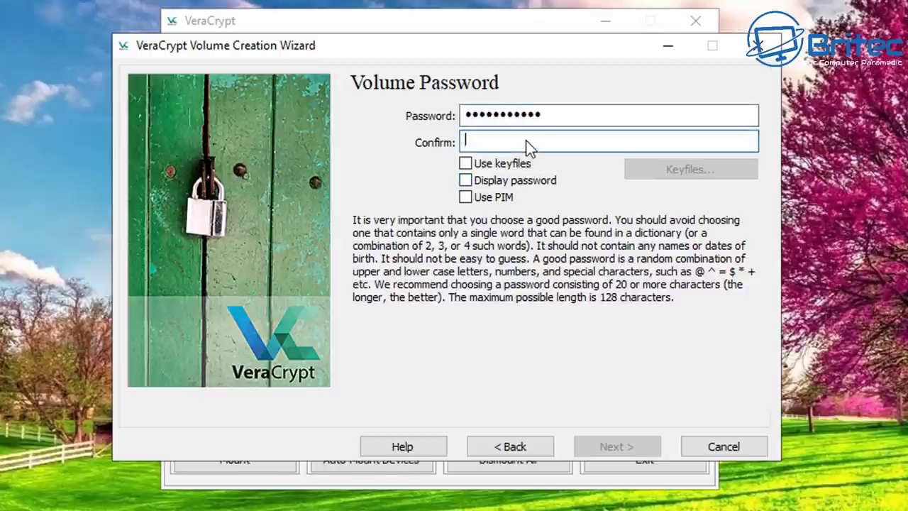
pyautogui.write('••••')
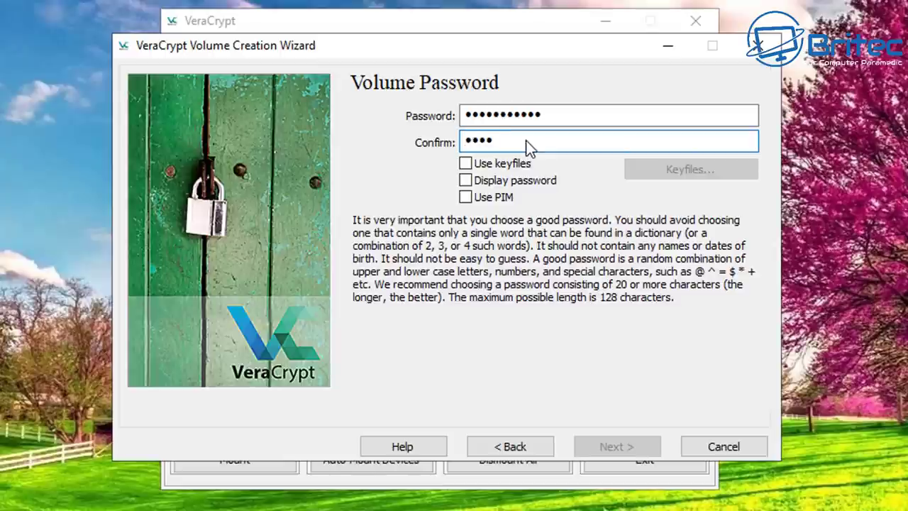
pyautogui.write('•••••••')
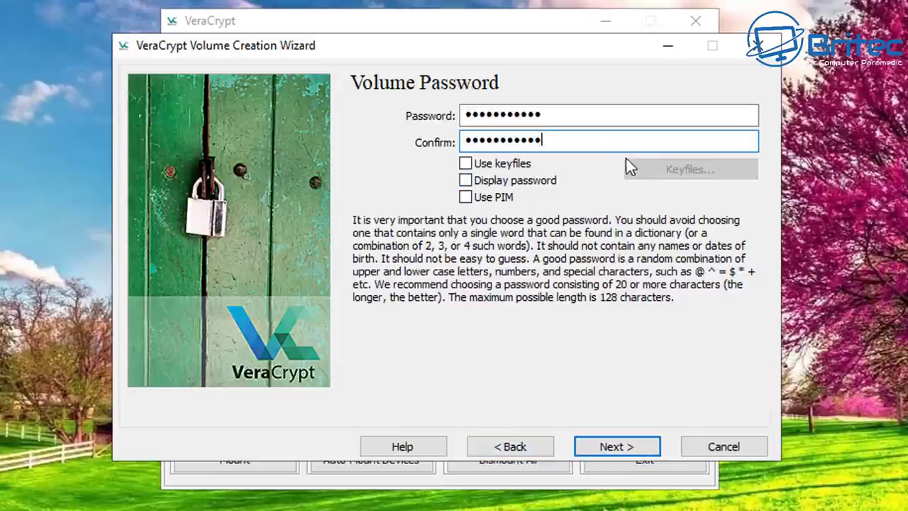
pyautogui.click(465, 164)
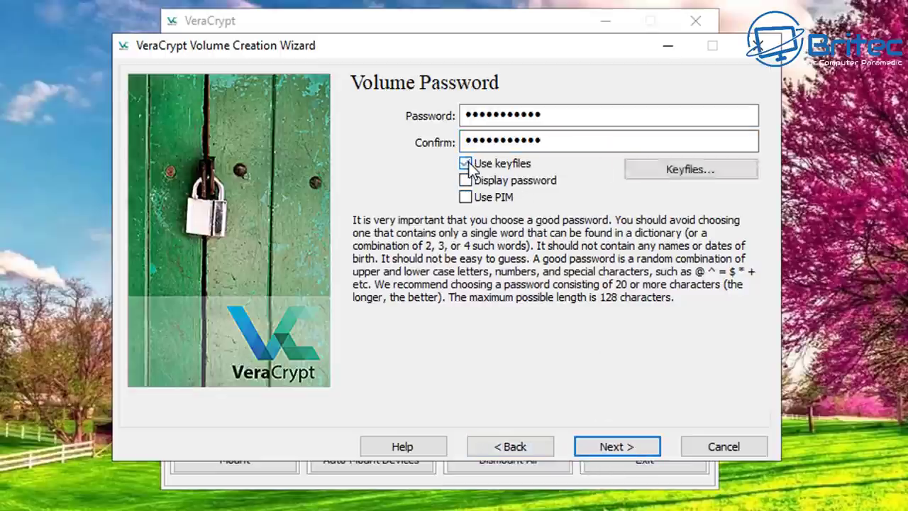
pyautogui.click(465, 164)
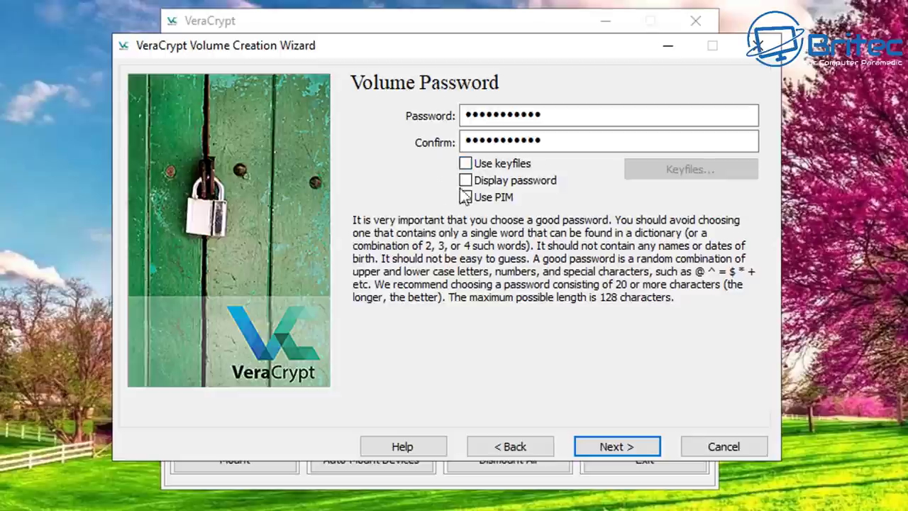
pyautogui.click(619, 449)
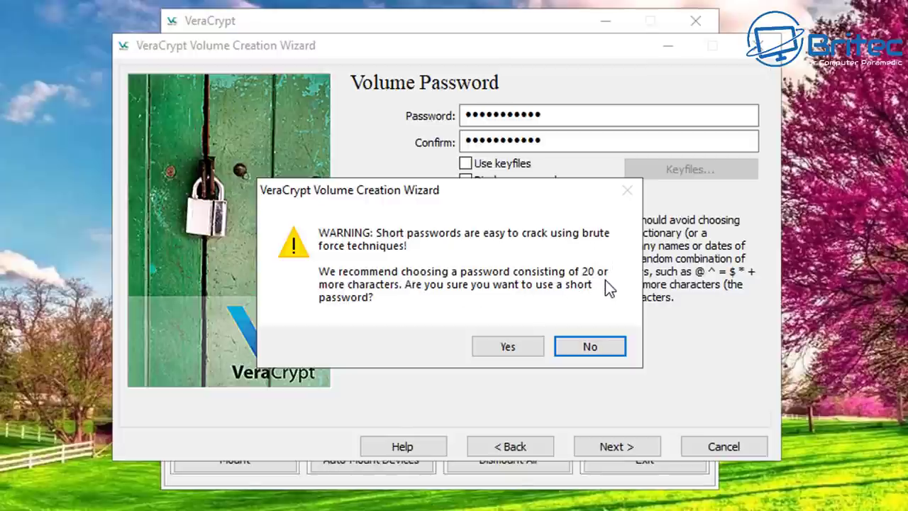
pyautogui.click(503, 348)
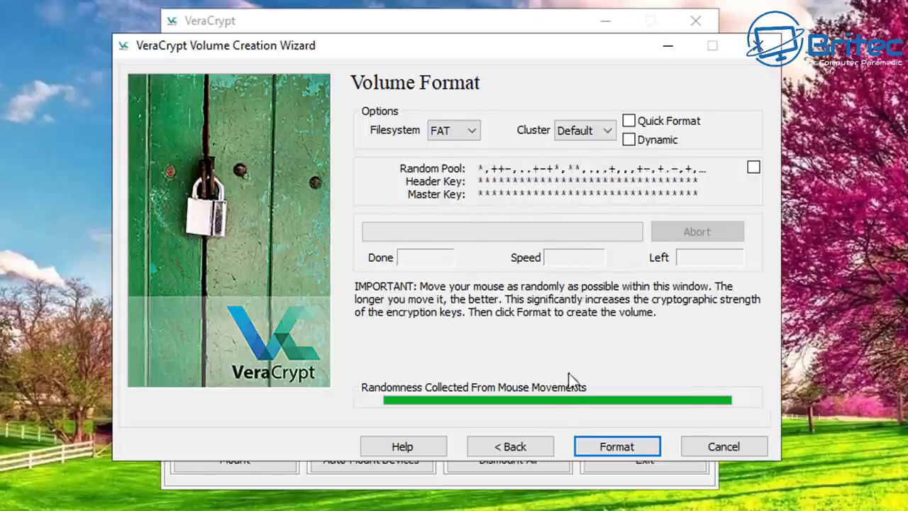
# Step: Format the 20 MB test container, dismiss the success message, and close the wizard
pyautogui.click(618, 450)
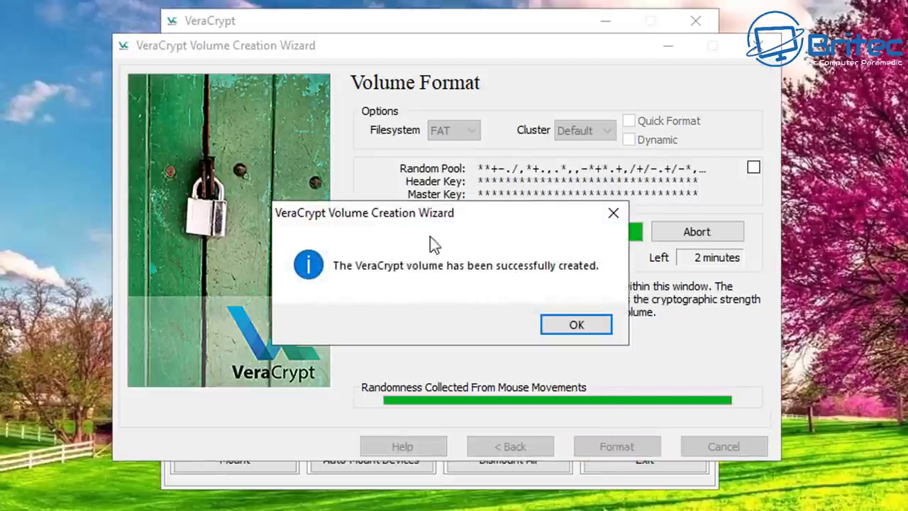
pyautogui.moveTo(425, 226); pyautogui.dragTo(496, 246)
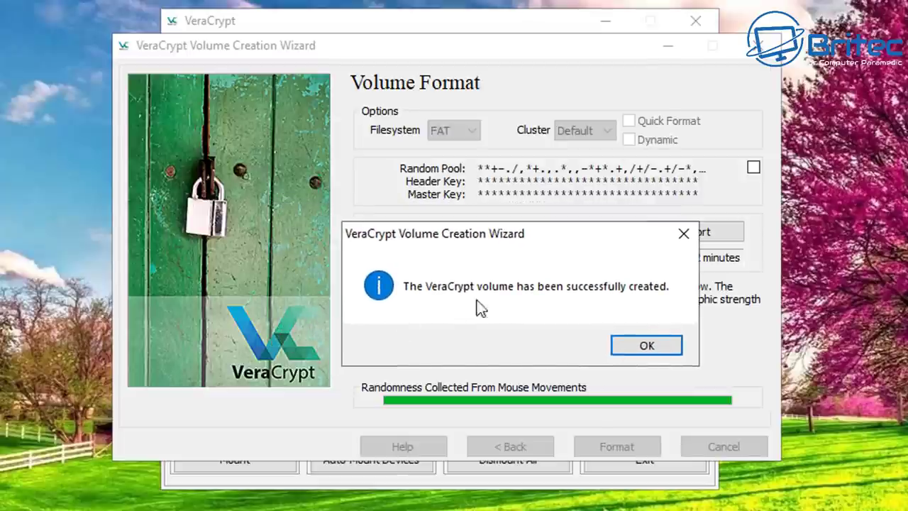
pyautogui.click(648, 346)
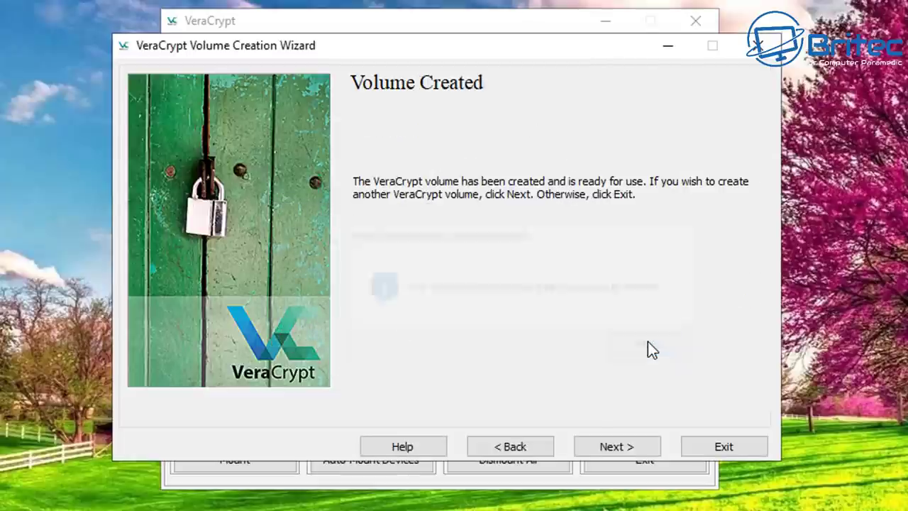
pyautogui.click(621, 449)
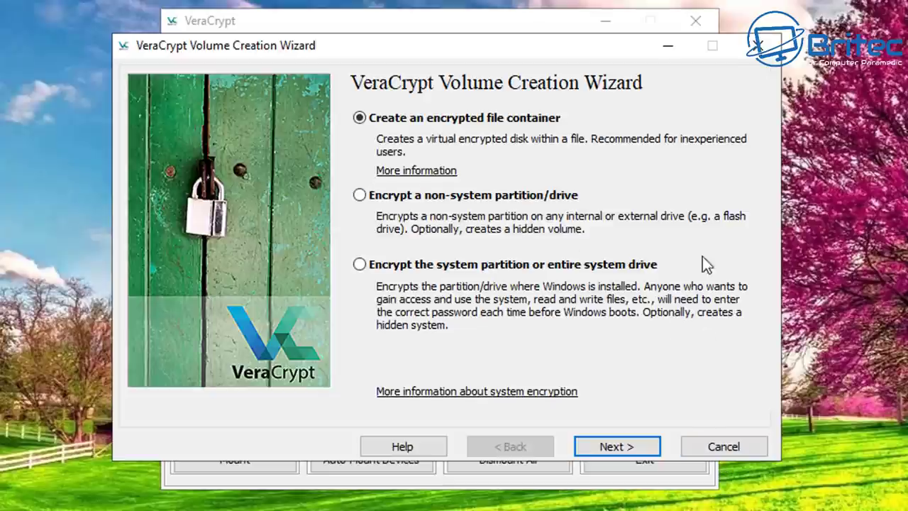
pyautogui.click(752, 52)
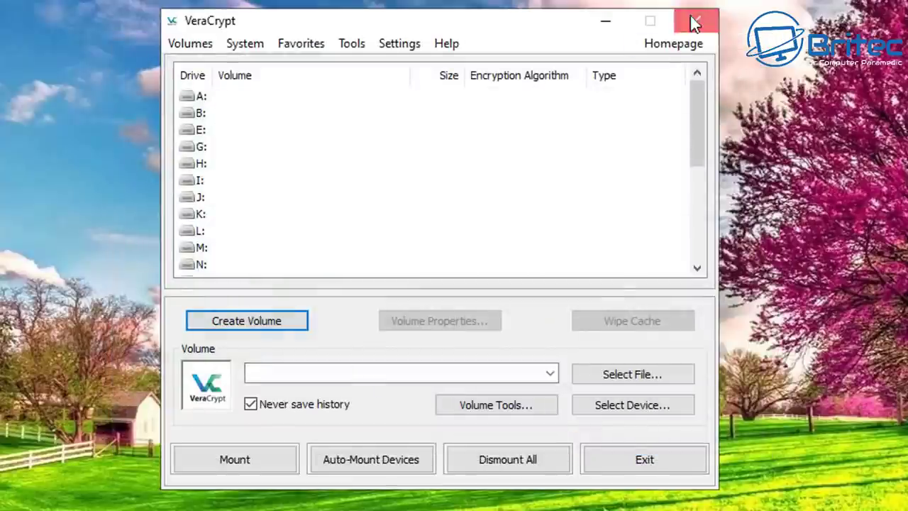
pyautogui.click(694, 24)
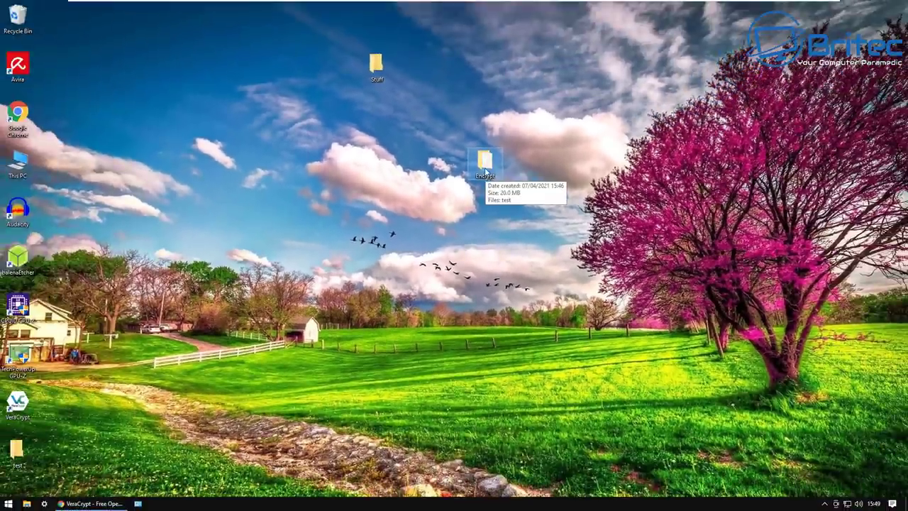
pyautogui.doubleClick(484, 162)
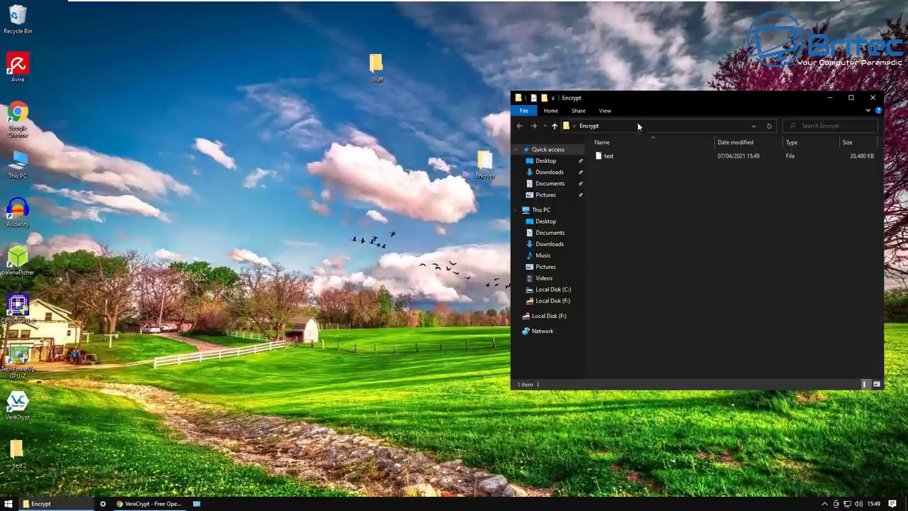
pyautogui.moveTo(659, 106); pyautogui.dragTo(466, 105)
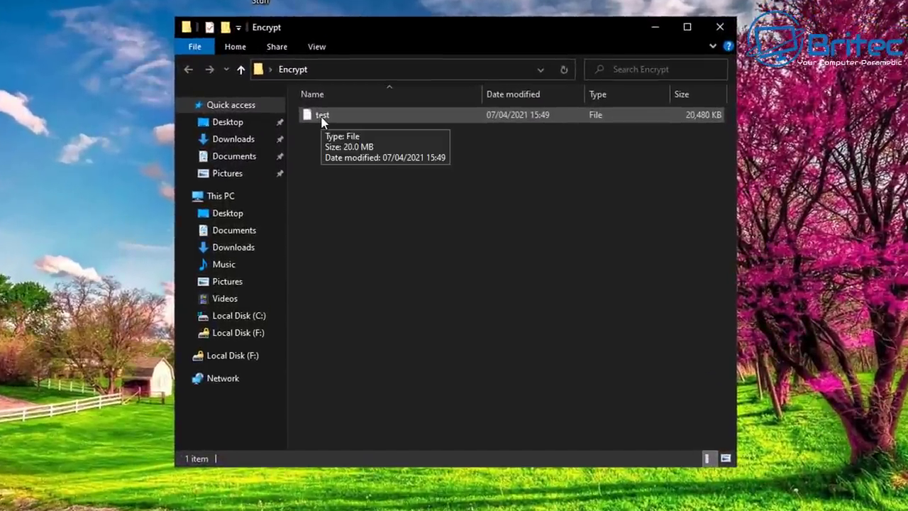
pyautogui.click(323, 122)
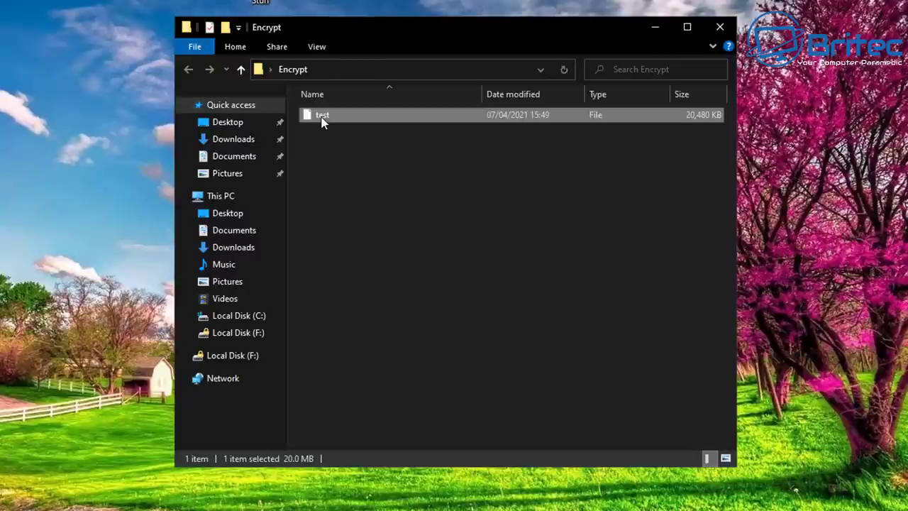
pyautogui.click(721, 27)
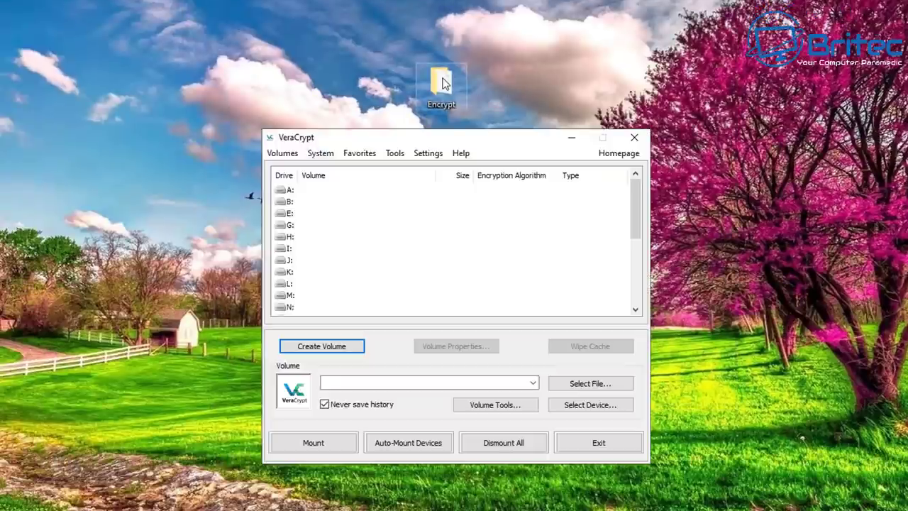
pyautogui.doubleClick(440, 81)
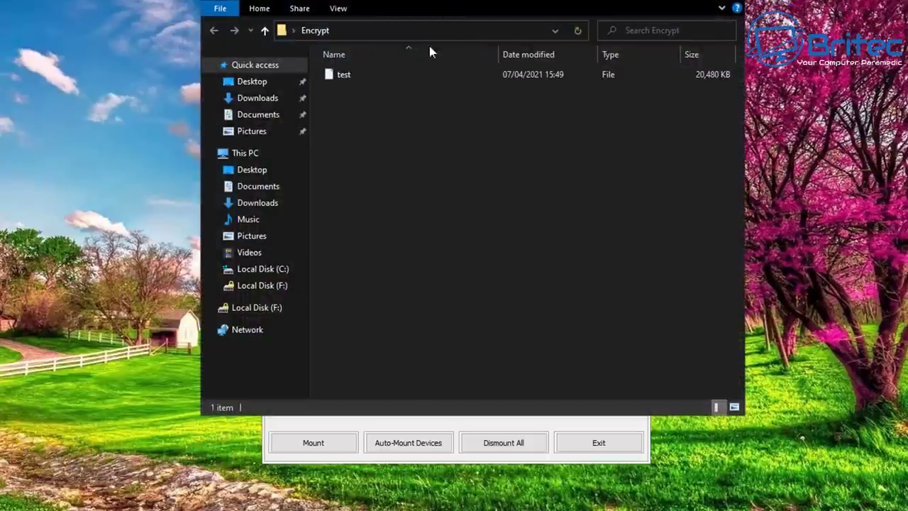
pyautogui.moveTo(438, 5); pyautogui.dragTo(432, 50)
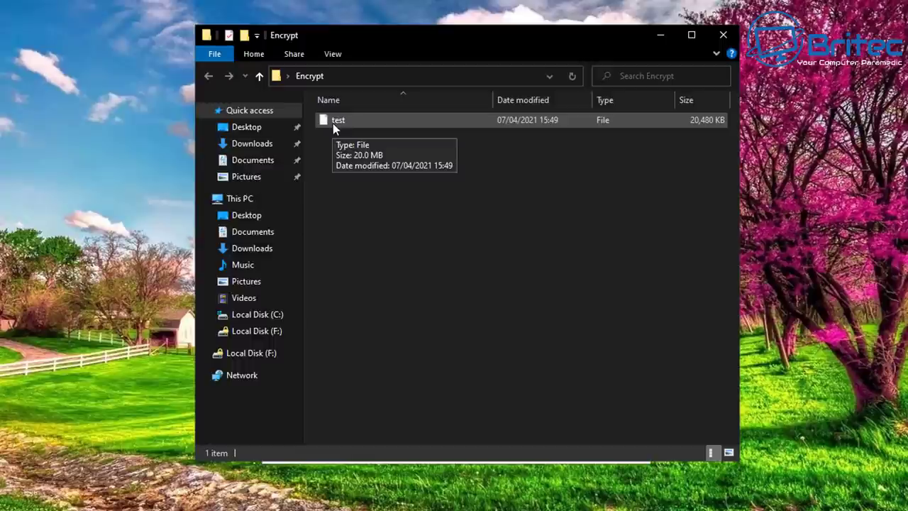
pyautogui.click(723, 36)
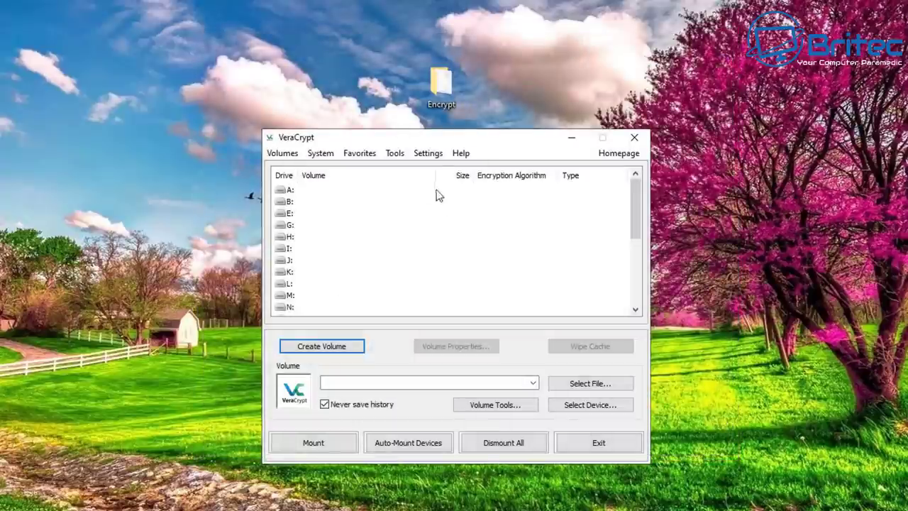
pyautogui.moveTo(450, 136); pyautogui.dragTo(440, 70)
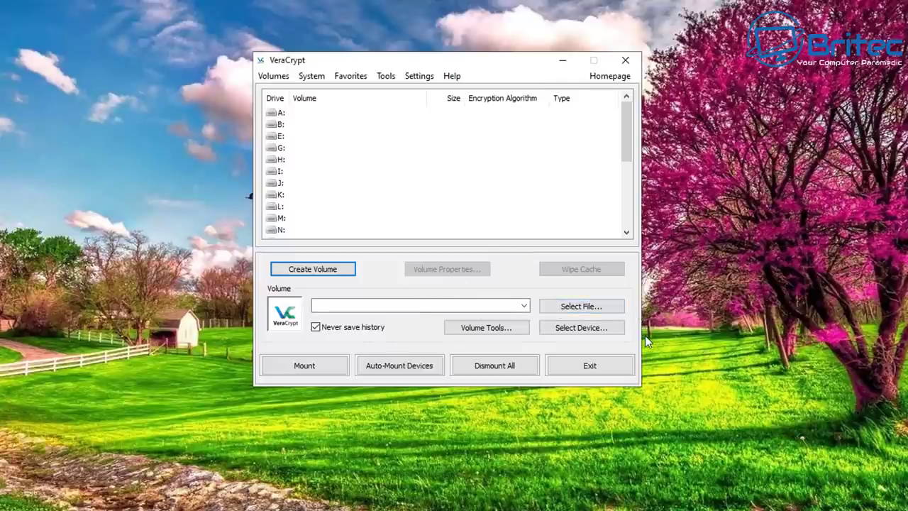
# Step: Select the 'test' file in Desktop\Encrypt as the volume to mount
pyautogui.click(586, 306)
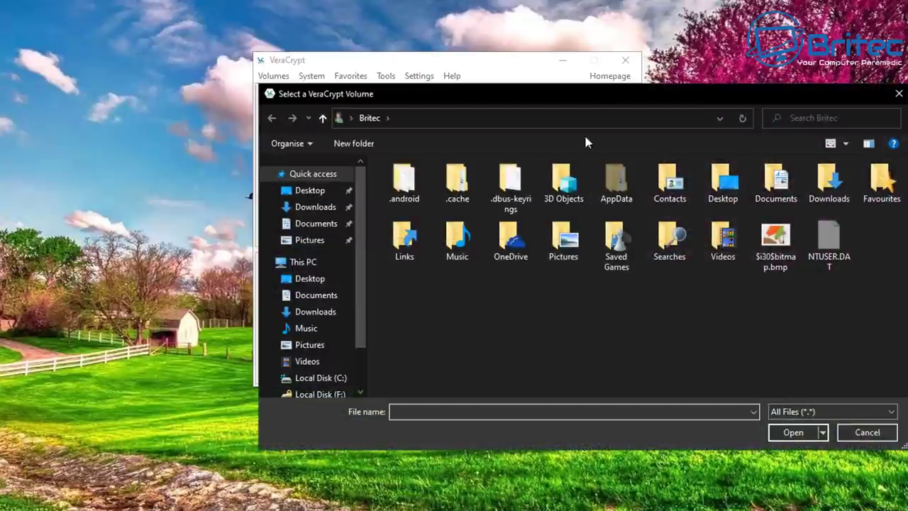
pyautogui.moveTo(590, 97); pyautogui.dragTo(471, 58)
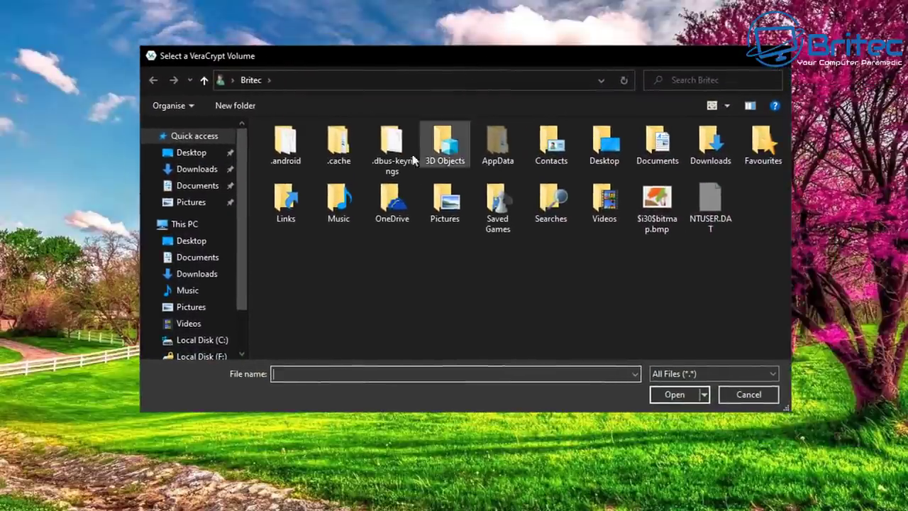
pyautogui.click(190, 241)
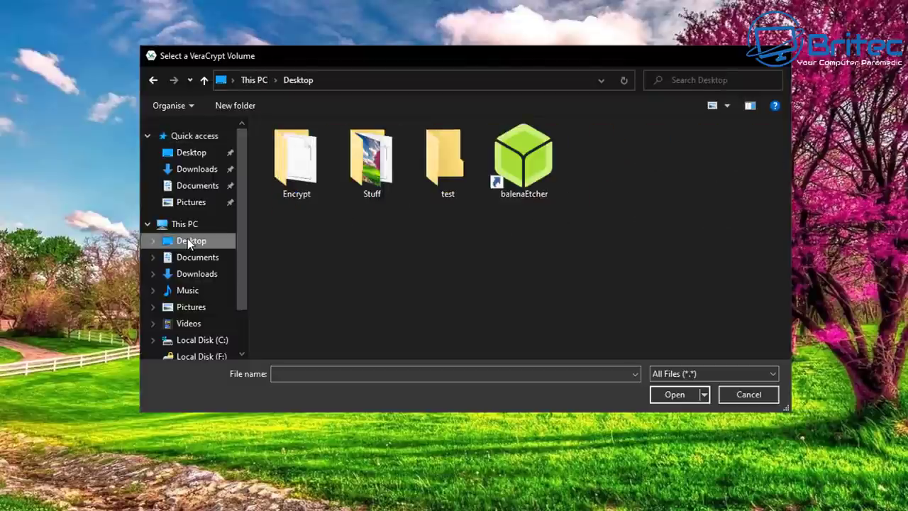
pyautogui.doubleClick(301, 177)
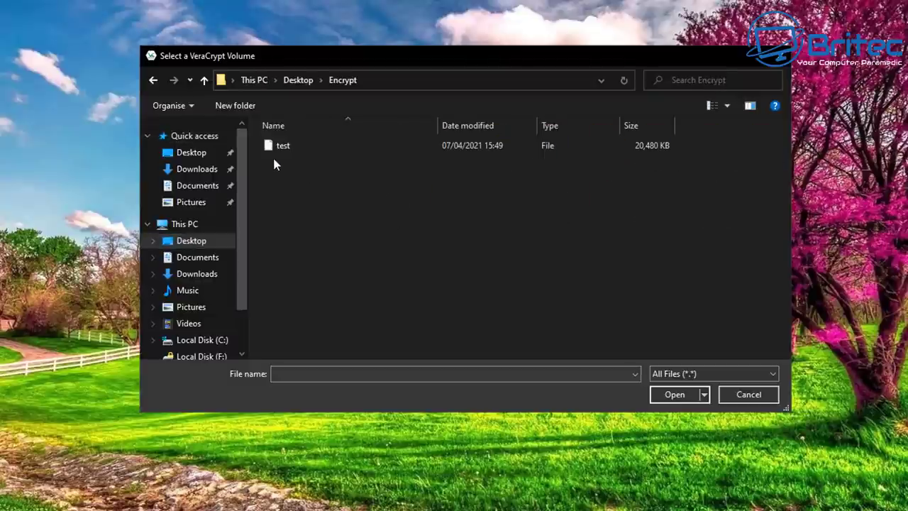
pyautogui.click(272, 149)
pyautogui.click(671, 395)
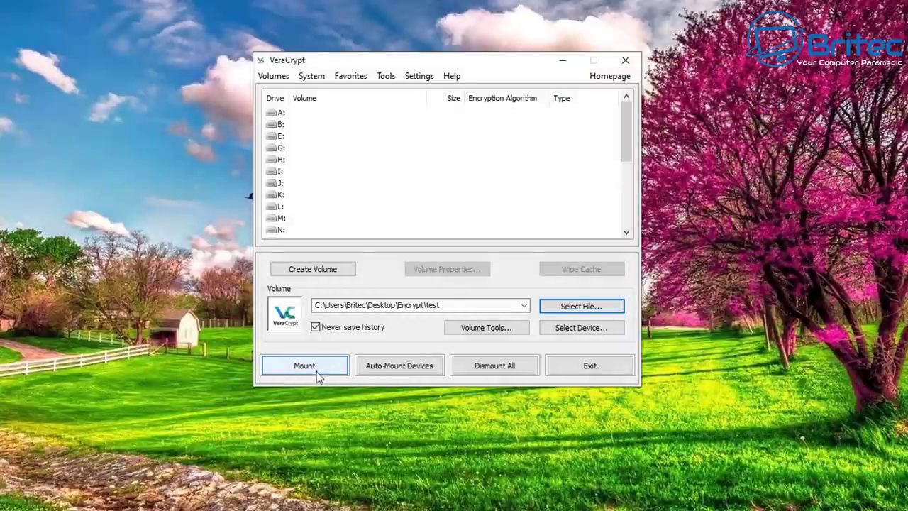
# Step: Assign drive letter W: to the test volume and start mounting it
pyautogui.click(305, 367)
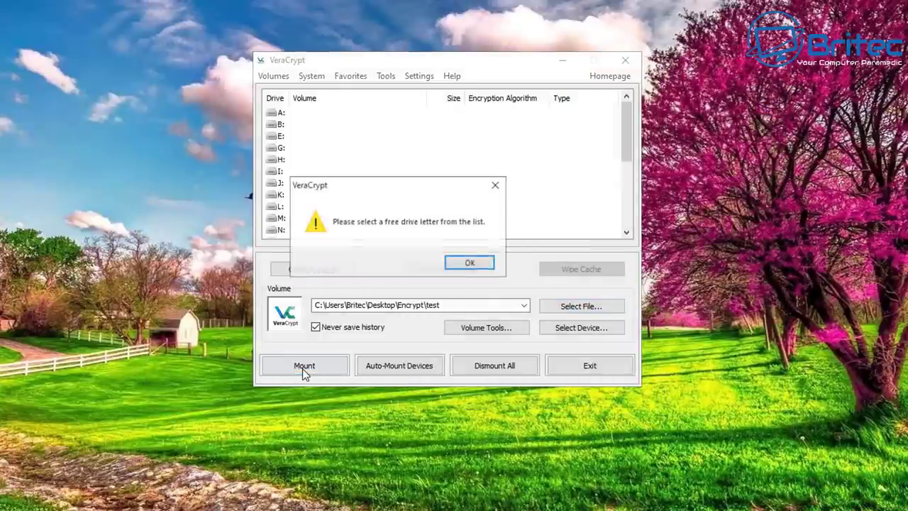
pyautogui.click(472, 262)
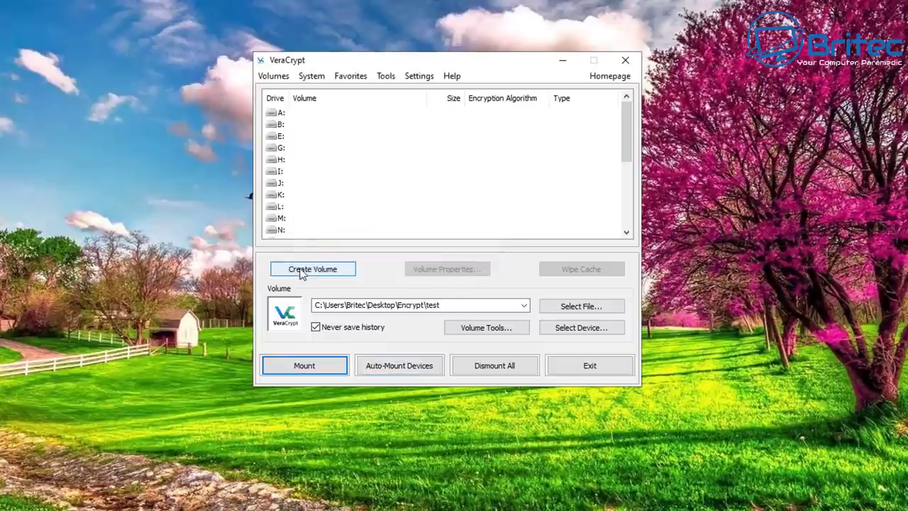
pyautogui.scroll(-4, 300, 230)
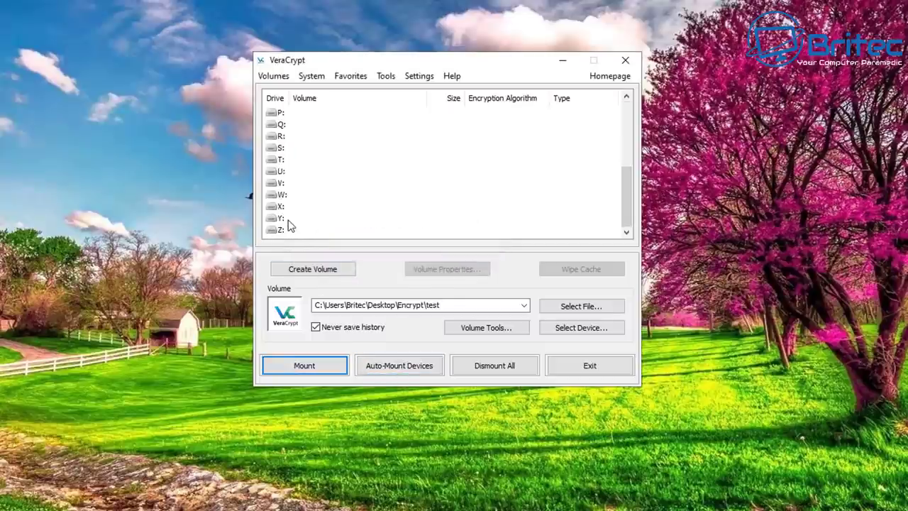
pyautogui.click(278, 208)
pyautogui.click(278, 207)
pyautogui.click(279, 195)
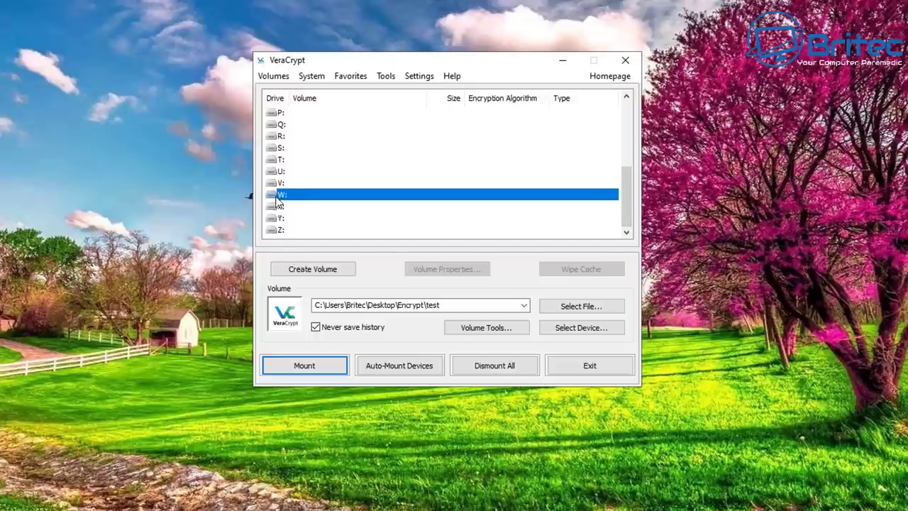
pyautogui.click(305, 373)
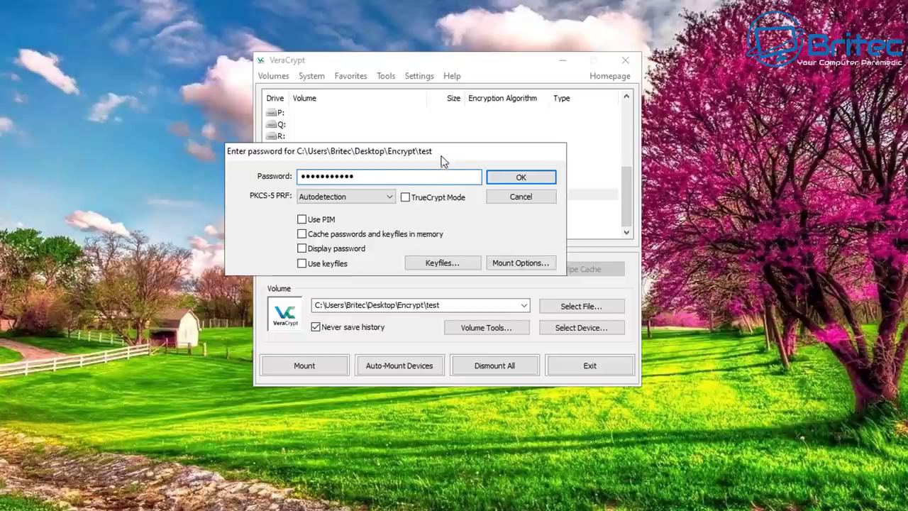
# Step: Enter the container password to unlock and mount the volume on W:
pyautogui.moveTo(442, 154); pyautogui.dragTo(494, 169)
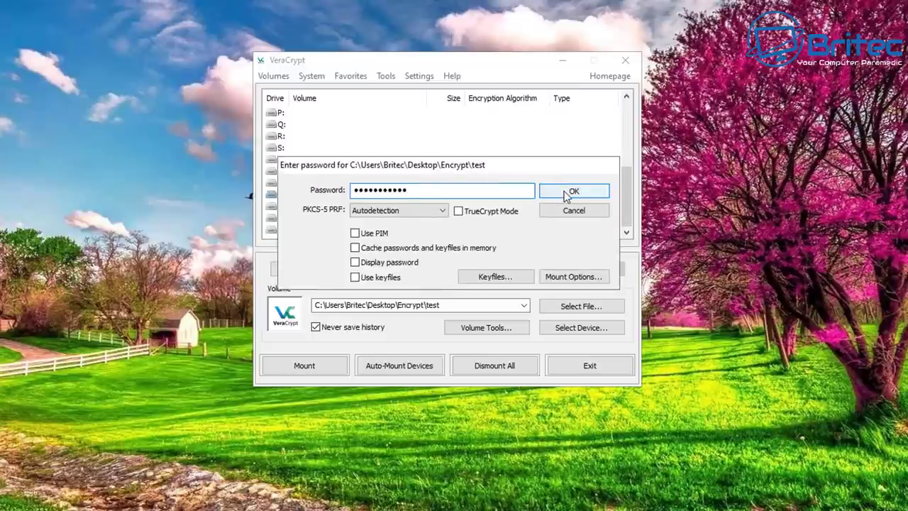
pyautogui.click(567, 193)
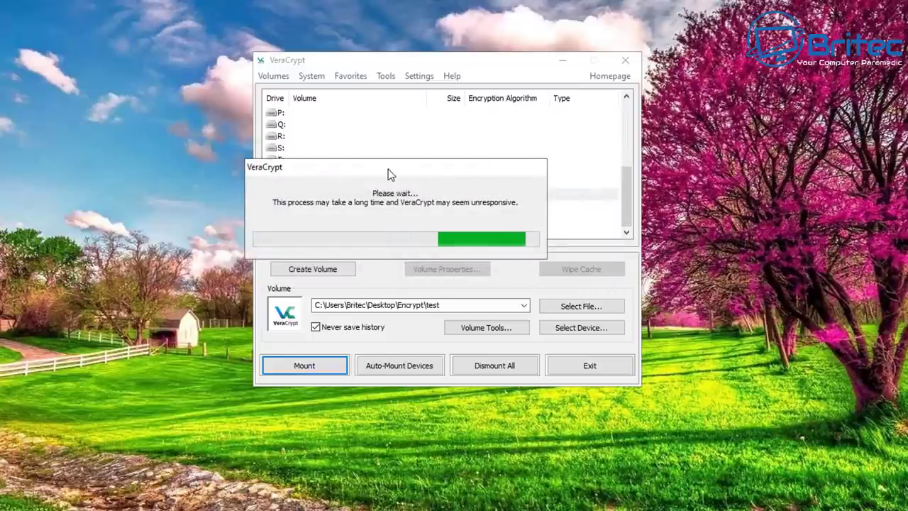
pyautogui.moveTo(388, 169); pyautogui.dragTo(428, 180)
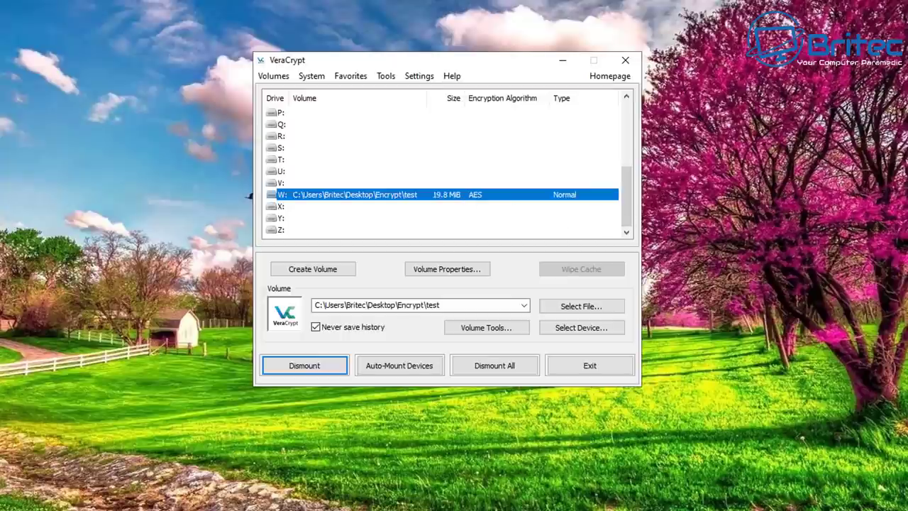
# Step: Copy the Stuff desktop folder onto the mounted W: drive, then close its Explorer window
pyautogui.doubleClick(377, 196)
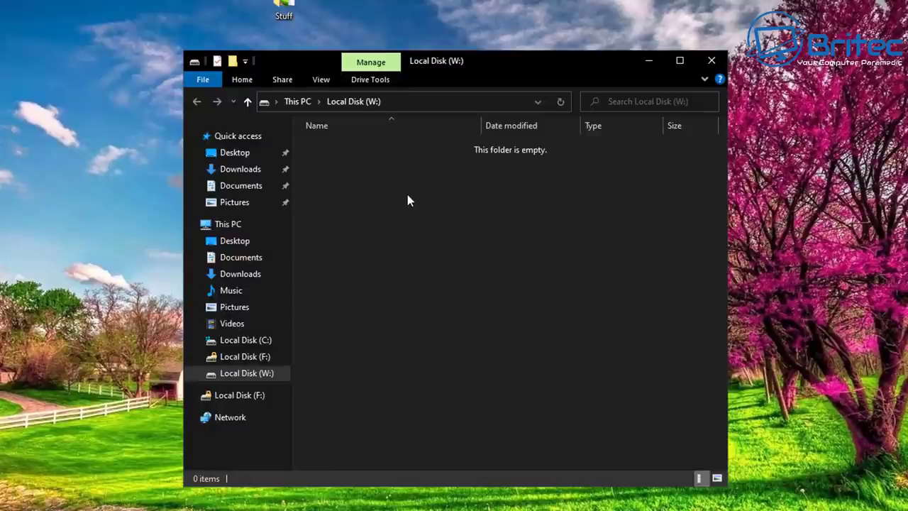
pyautogui.moveTo(305, 14); pyautogui.dragTo(393, 223)
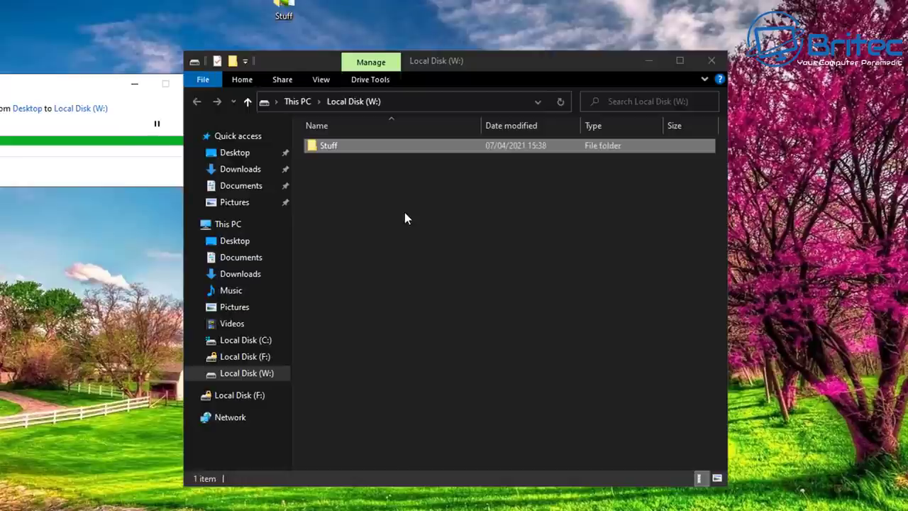
pyautogui.click(712, 65)
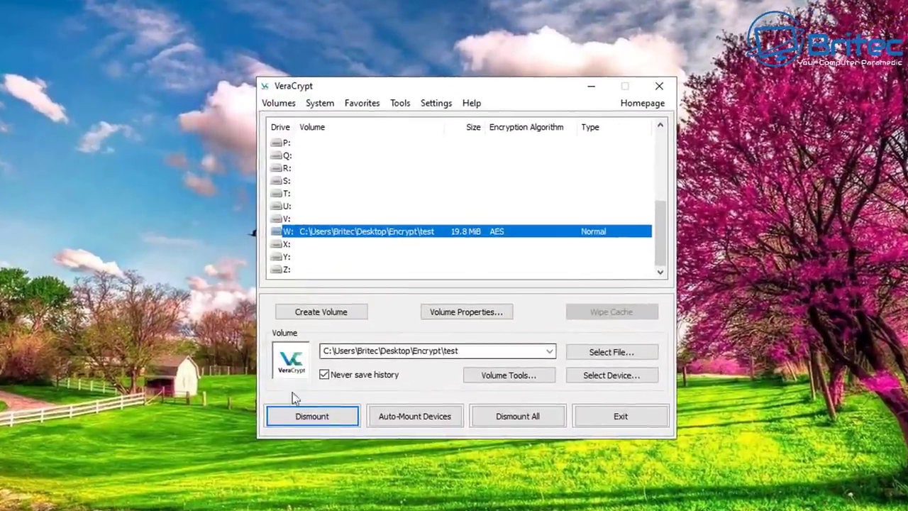
# Step: Dismount the test container from W: and remount it with its password
pyautogui.click(320, 419)
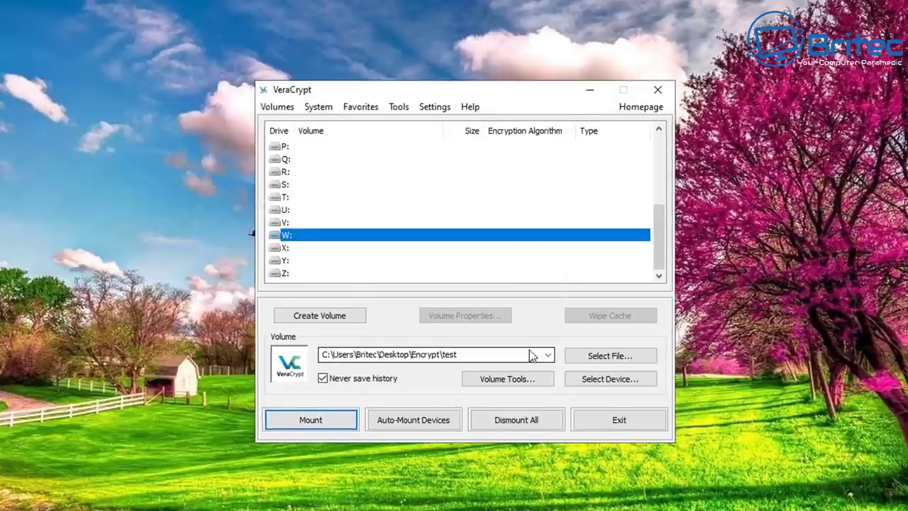
pyautogui.click(313, 417)
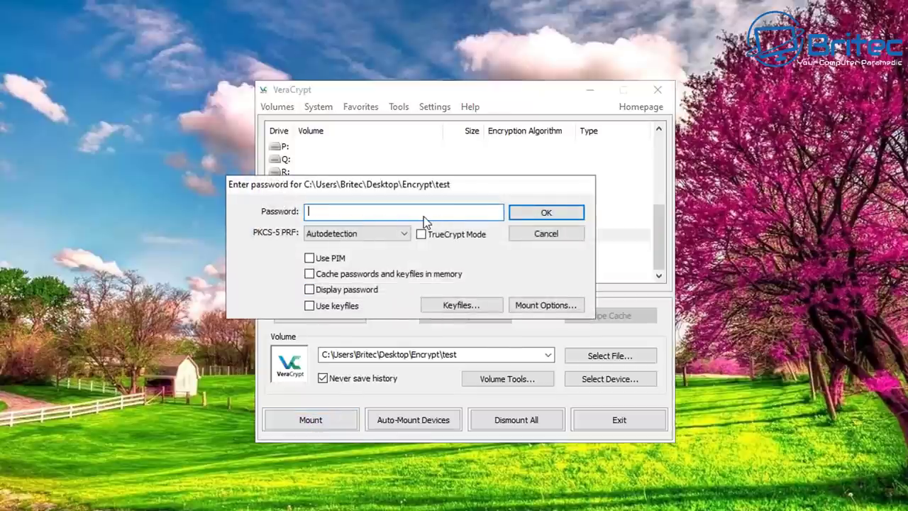
pyautogui.write('test12')
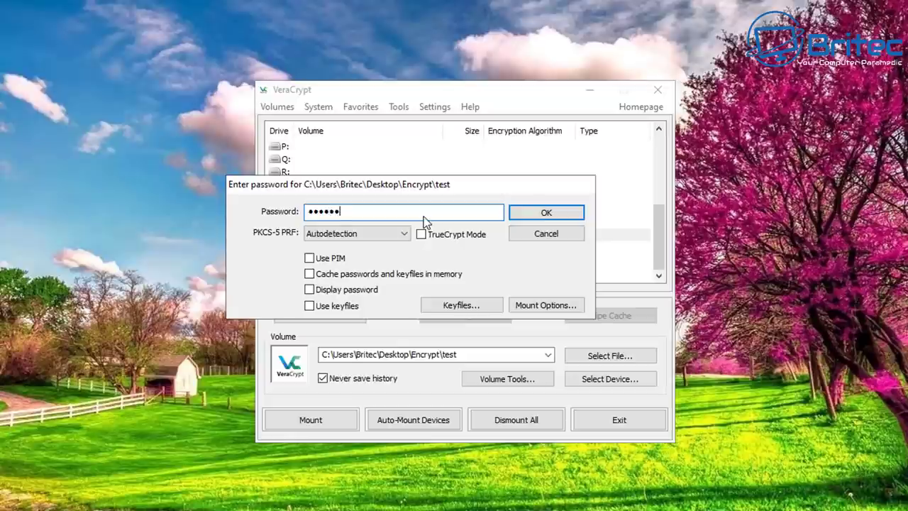
pyautogui.write('34567')
pyautogui.click(547, 213)
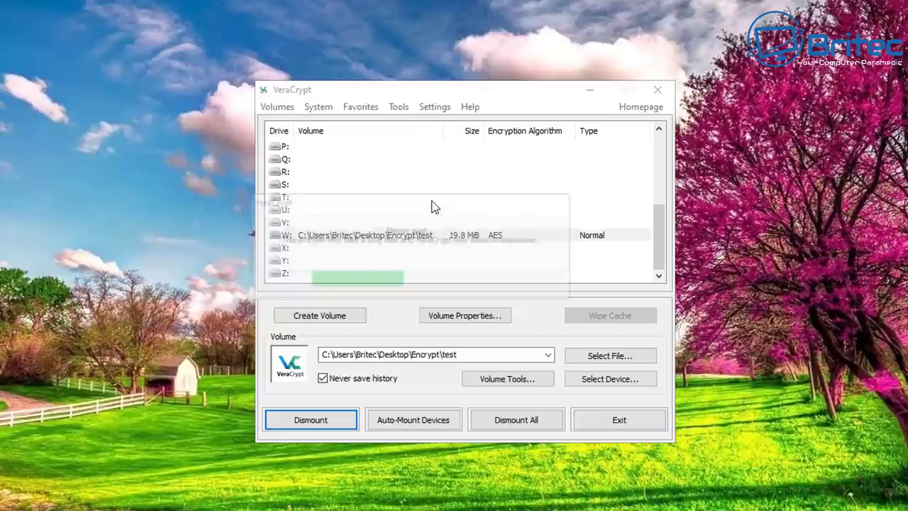
# Step: Check that W: still holds the Stuff folder with its 8 items, then close it
pyautogui.doubleClick(339, 236)
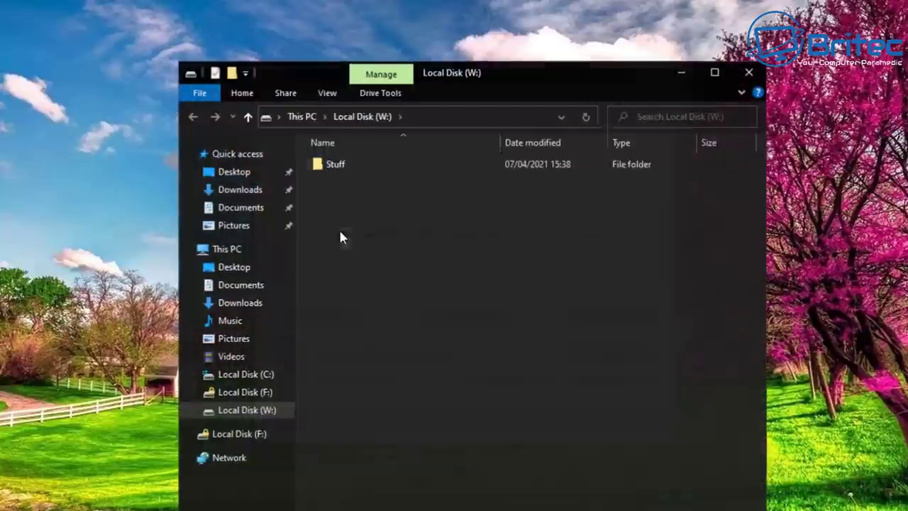
pyautogui.moveTo(445, 78); pyautogui.dragTo(433, 32)
pyautogui.doubleClick(330, 122)
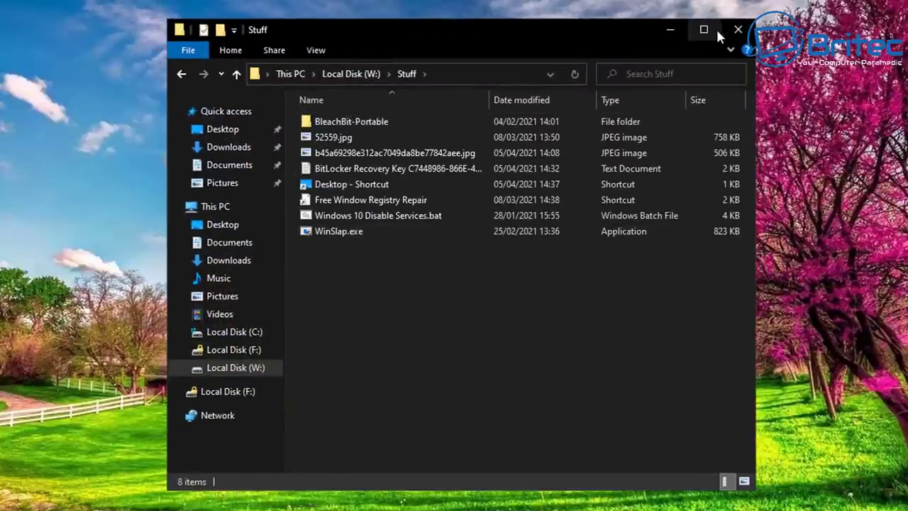
pyautogui.click(739, 30)
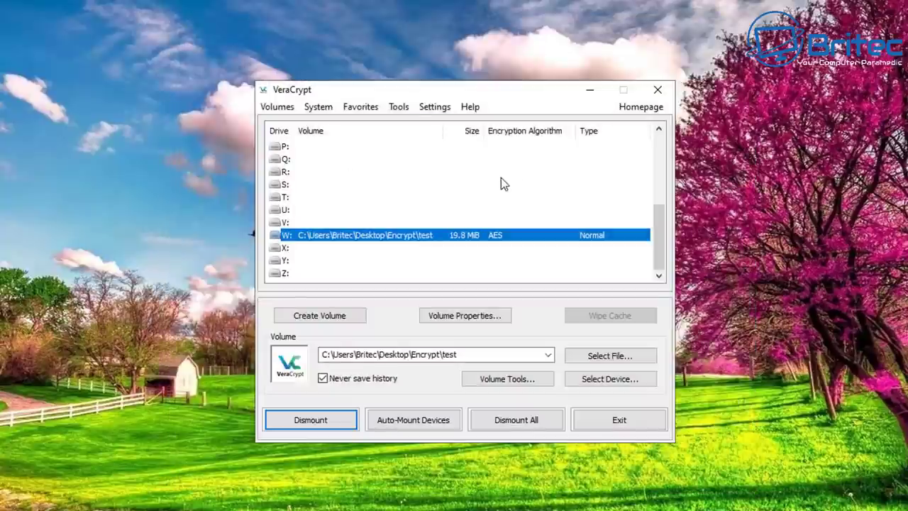
# Step: Dismount the test volume from W: and launch the Volume Creation Wizard
pyautogui.click(311, 422)
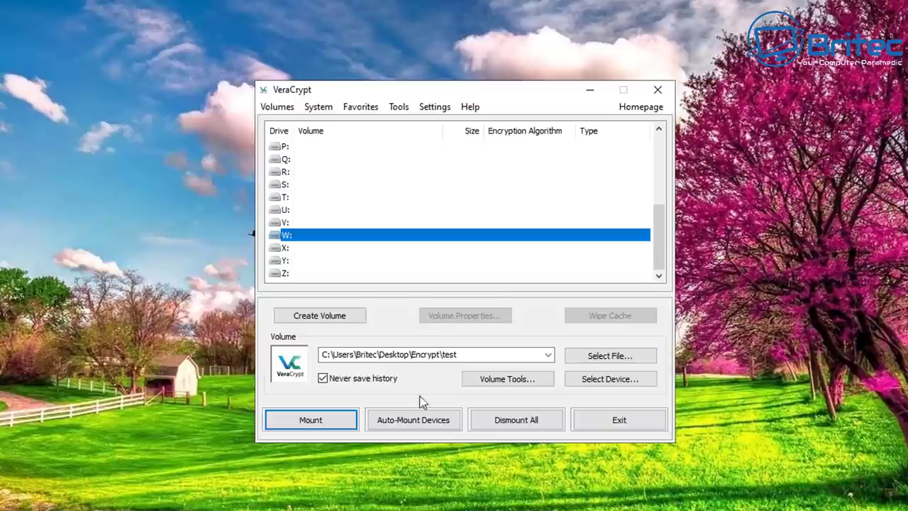
pyautogui.click(330, 324)
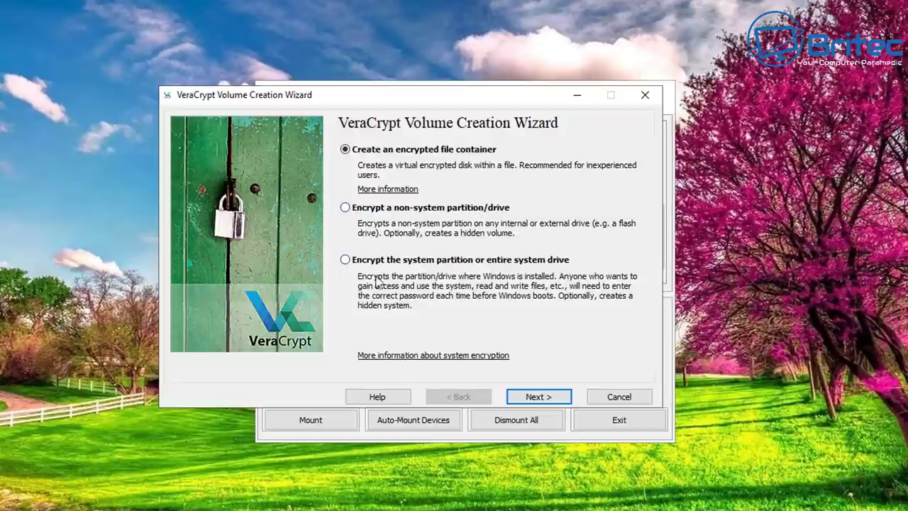
# Step: Choose a standard VeraCrypt volume on a non-system partition, approve UAC, and list available devices
pyautogui.click(354, 212)
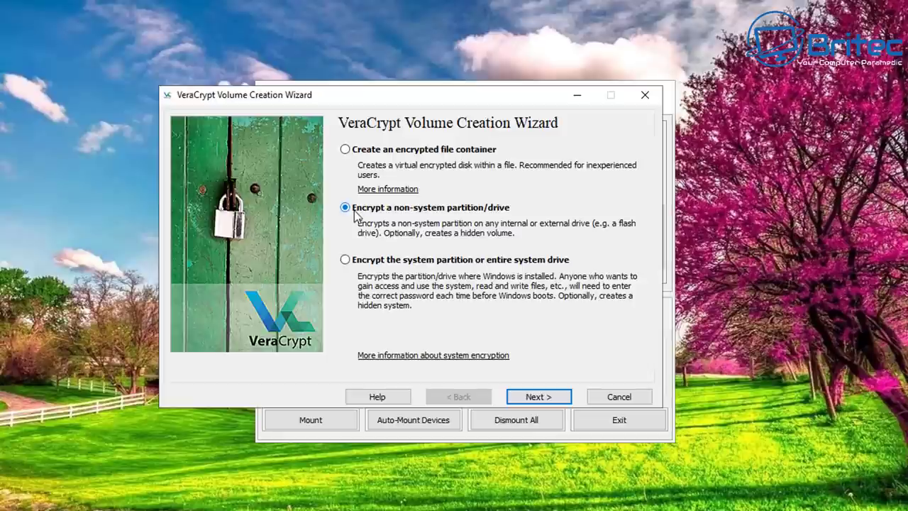
pyautogui.click(539, 396)
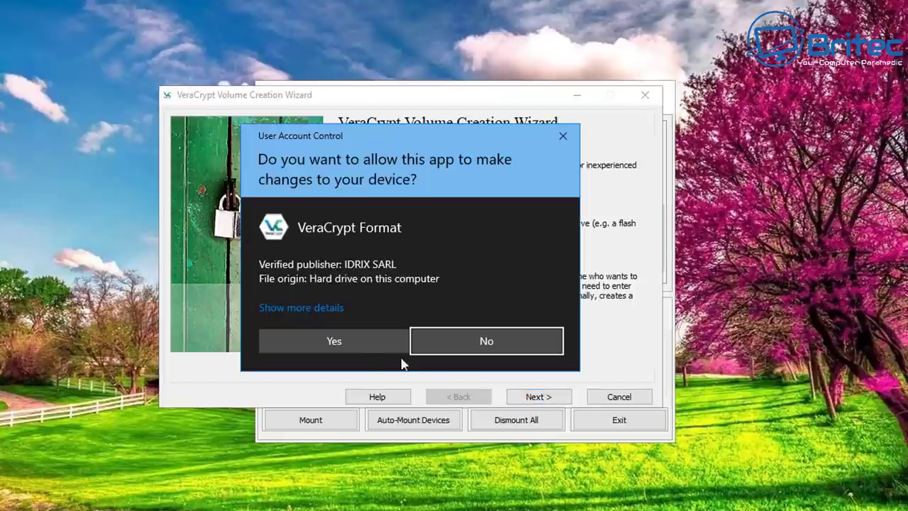
pyautogui.click(340, 341)
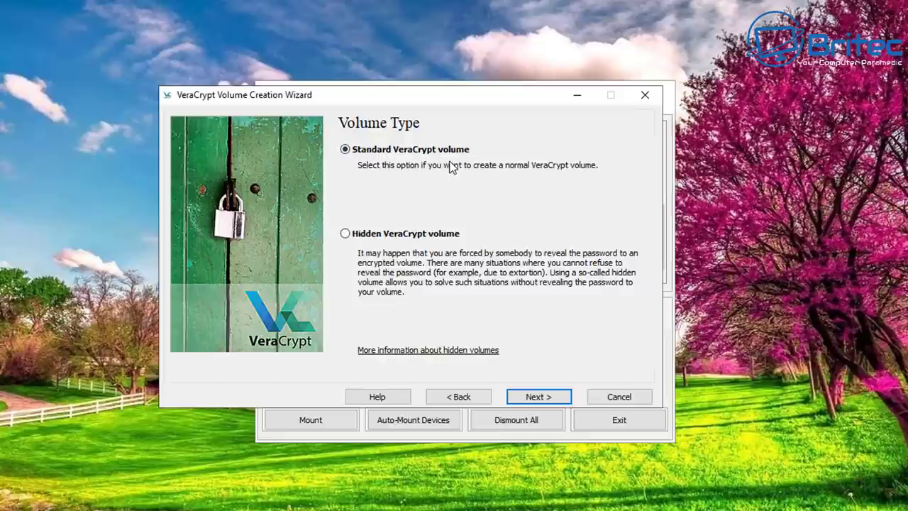
pyautogui.moveTo(440, 98); pyautogui.dragTo(473, 106)
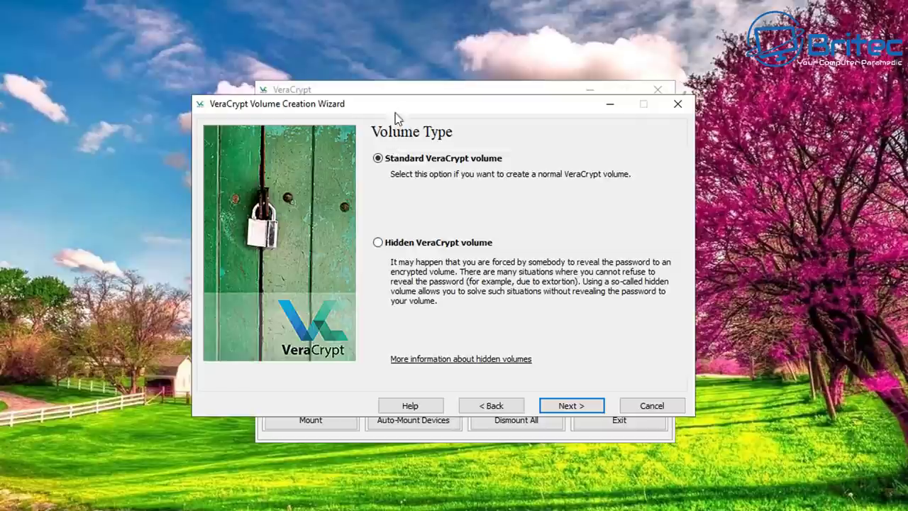
pyautogui.click(573, 406)
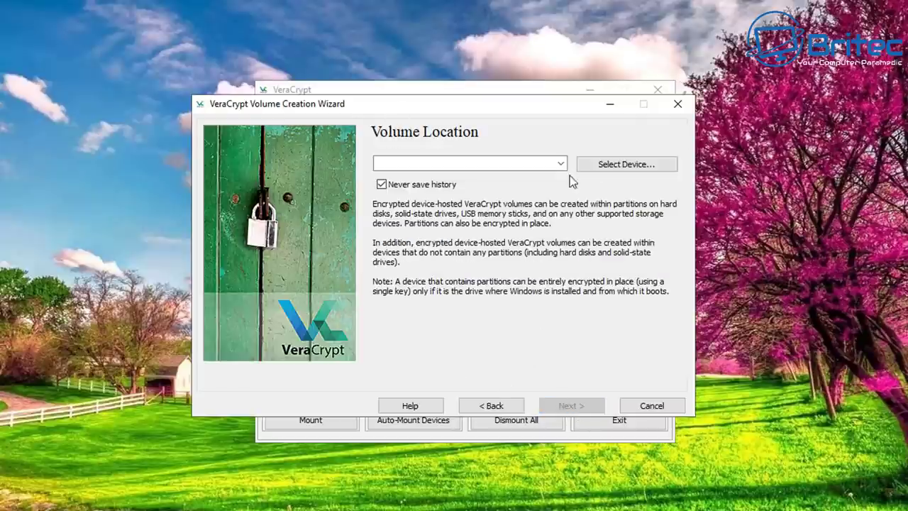
pyautogui.click(614, 166)
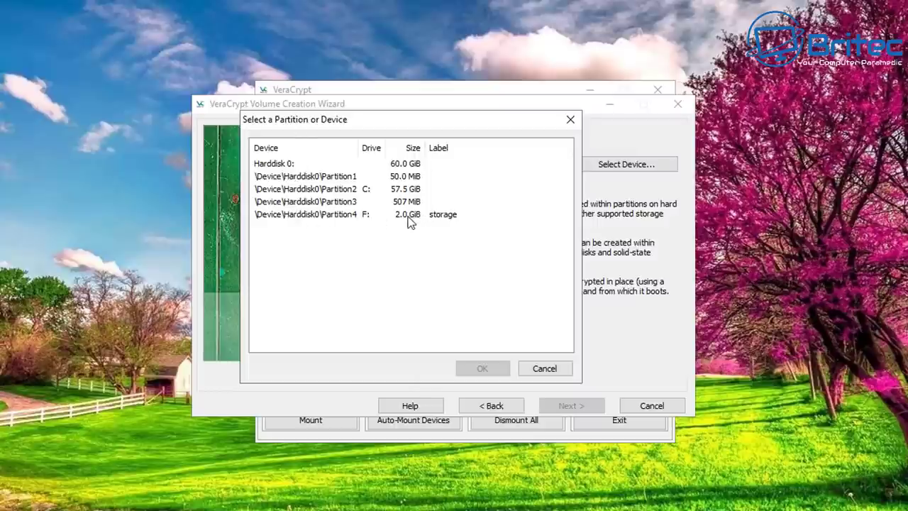
# Step: Set \Device\Harddisk0\Partition4 (F:, 2.0 GiB) as the volume location and advance
pyautogui.click(332, 219)
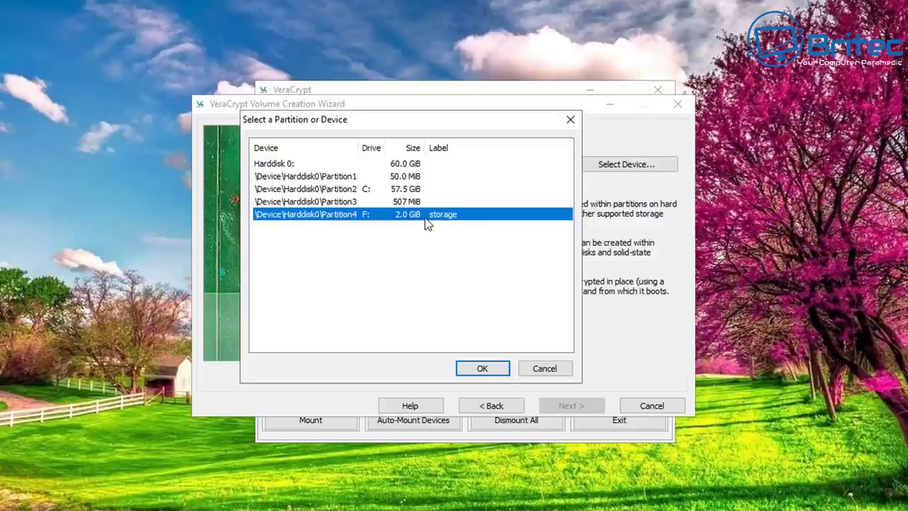
pyautogui.click(483, 368)
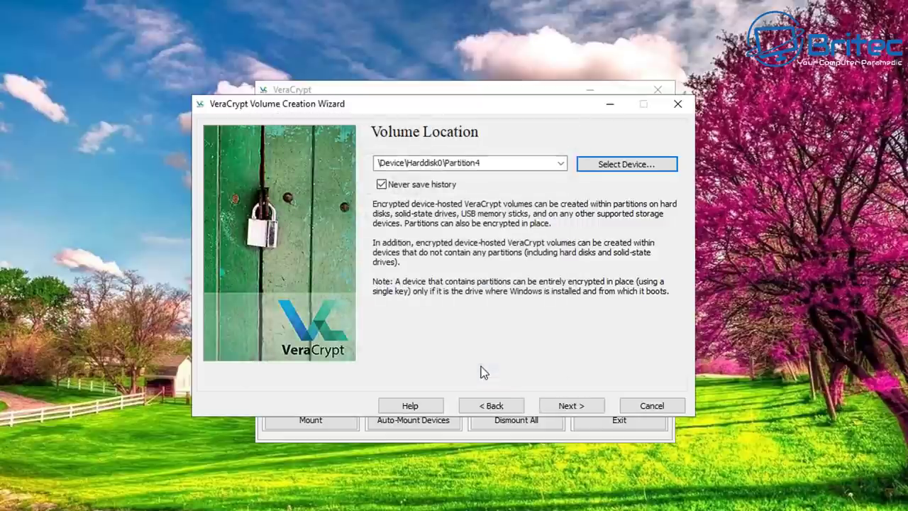
pyautogui.click(566, 409)
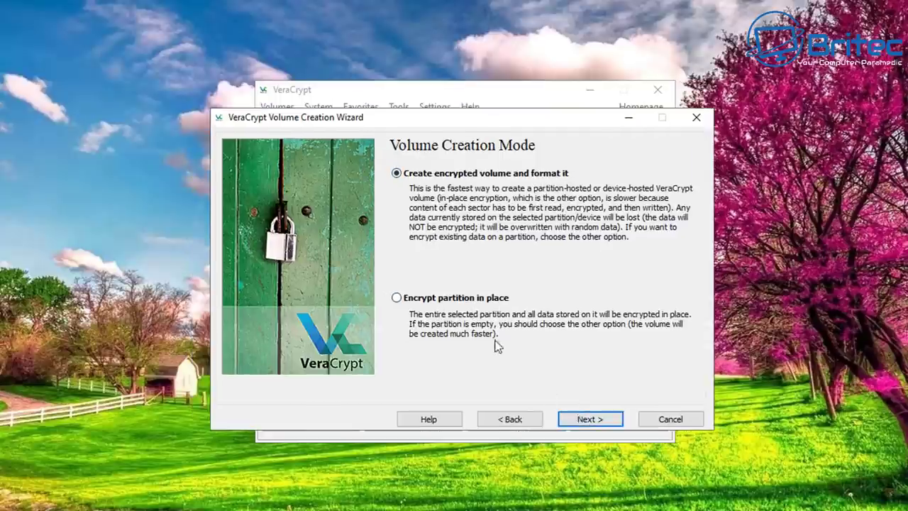
# Step: Choose in-place encryption, confirm a backup exists, and keep AES with SHA-512
pyautogui.click(431, 301)
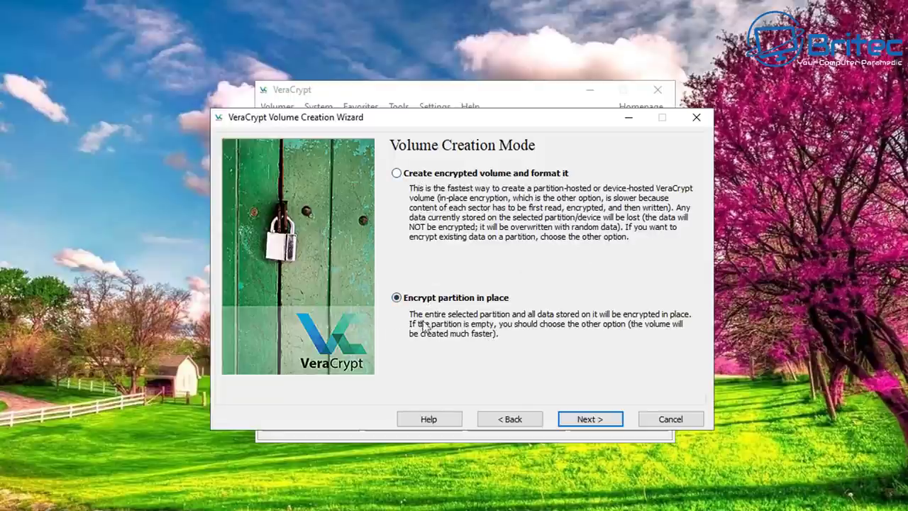
pyautogui.click(596, 423)
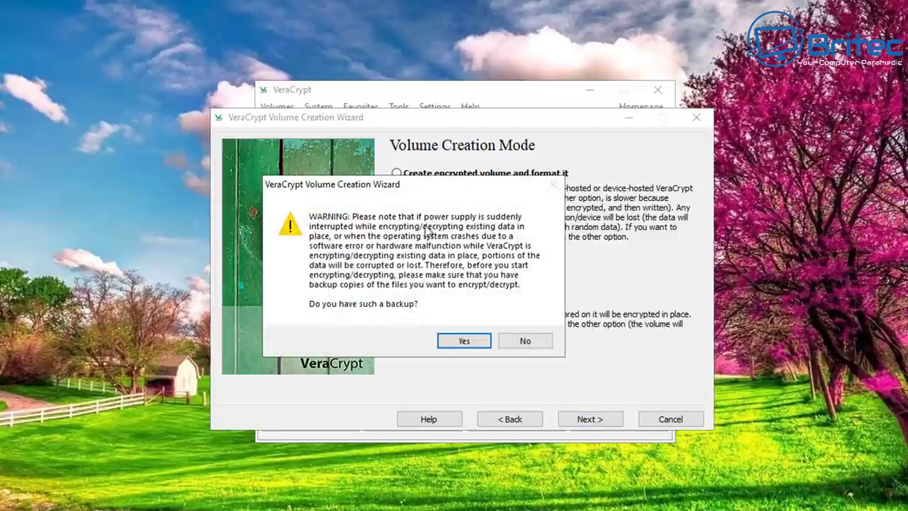
pyautogui.click(462, 341)
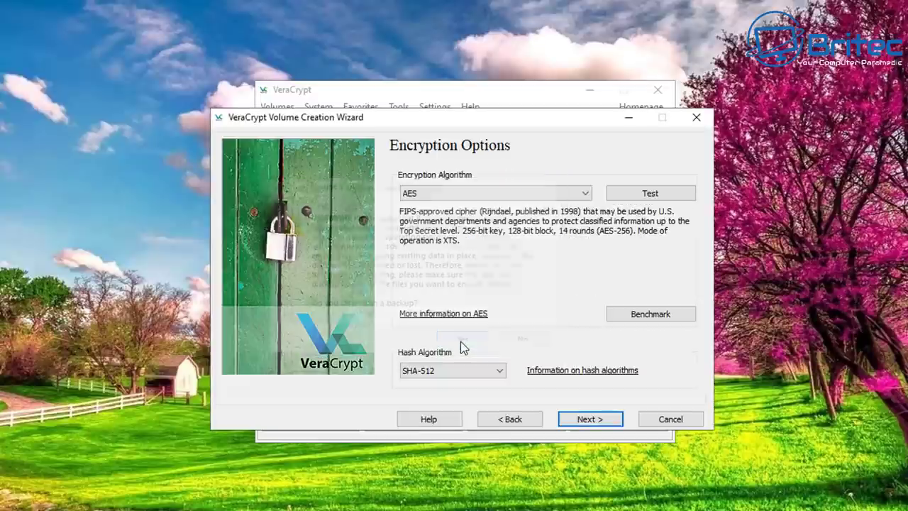
pyautogui.click(587, 419)
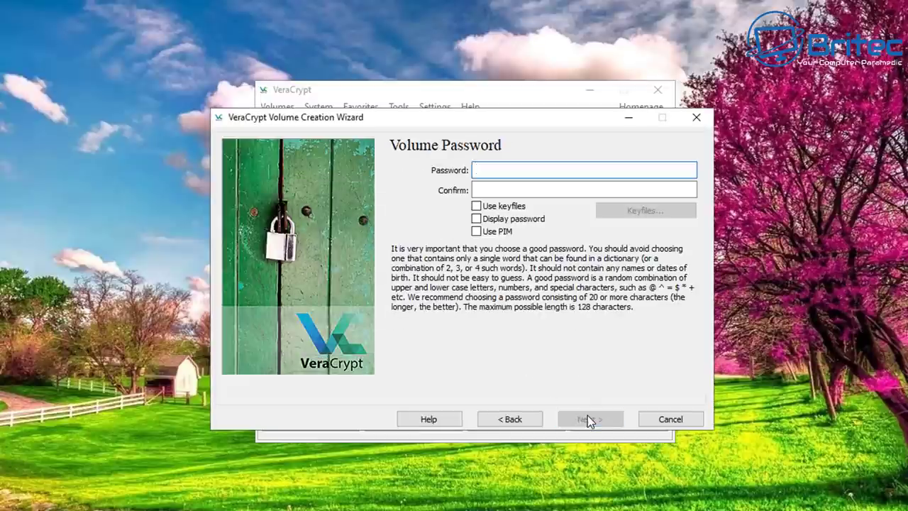
# Step: Enter and confirm the volume password, then accept the short-password warning
pyautogui.write('••')
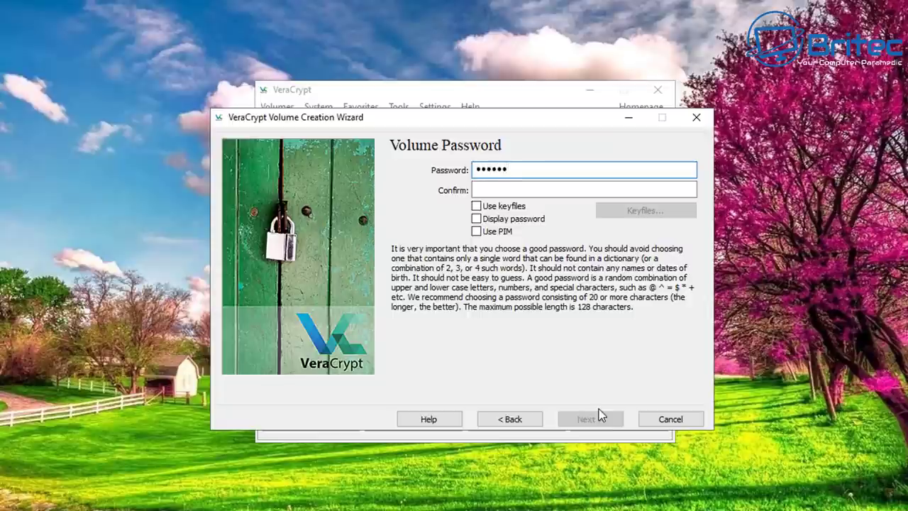
pyautogui.write('•••••••••')
pyautogui.click(513, 190)
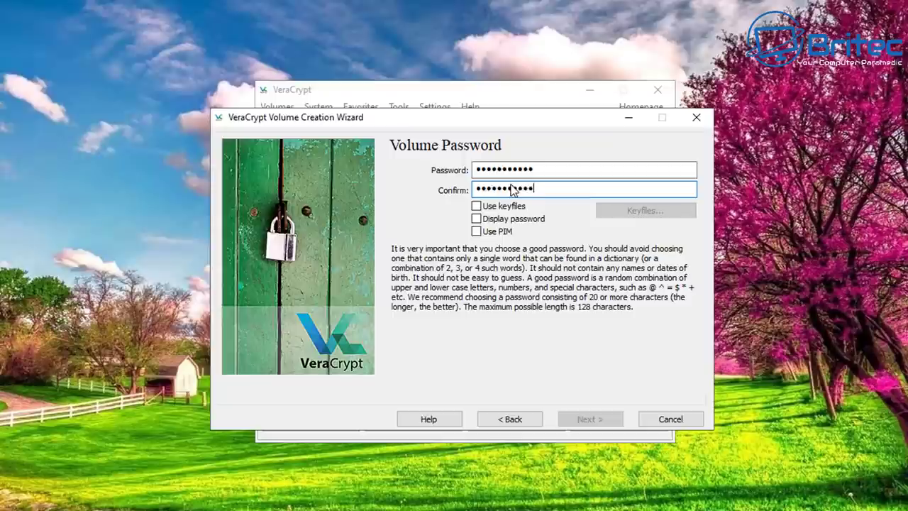
pyautogui.press('BackSpace')
pyautogui.press('BackSpace')
pyautogui.press('BackSpace')
pyautogui.press('BackSpace')
pyautogui.press('BackSpace')
pyautogui.press('BackSpace')
pyautogui.press('BackSpace')
pyautogui.press('BackSpace')
pyautogui.press('BackSpace')
pyautogui.press('BackSpace')
pyautogui.write('•••••')
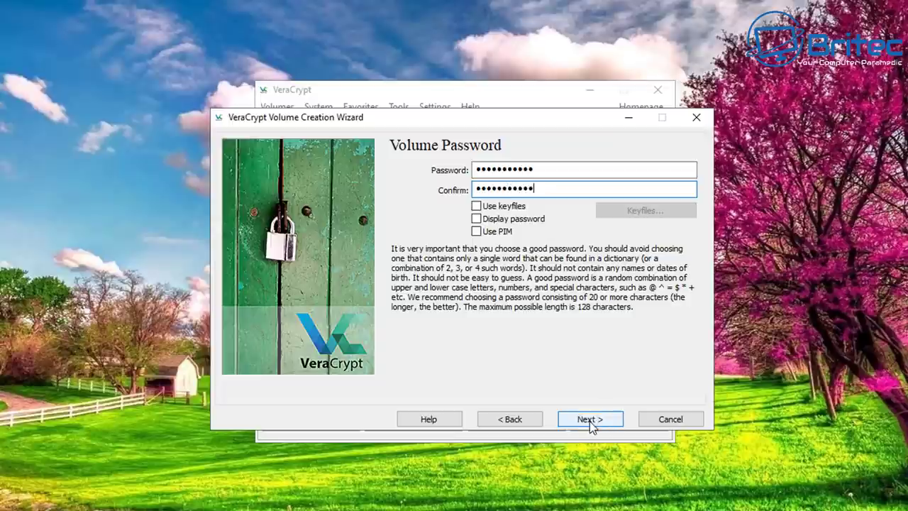
pyautogui.click(592, 420)
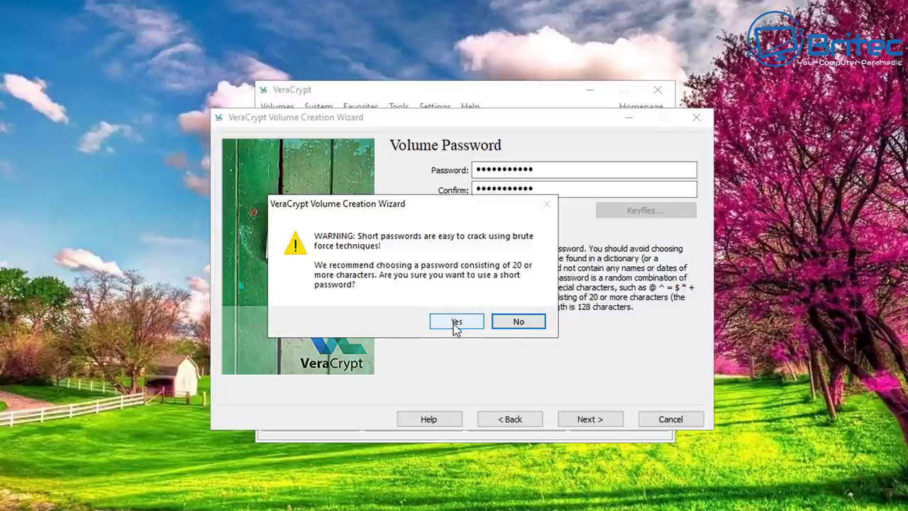
pyautogui.click(453, 321)
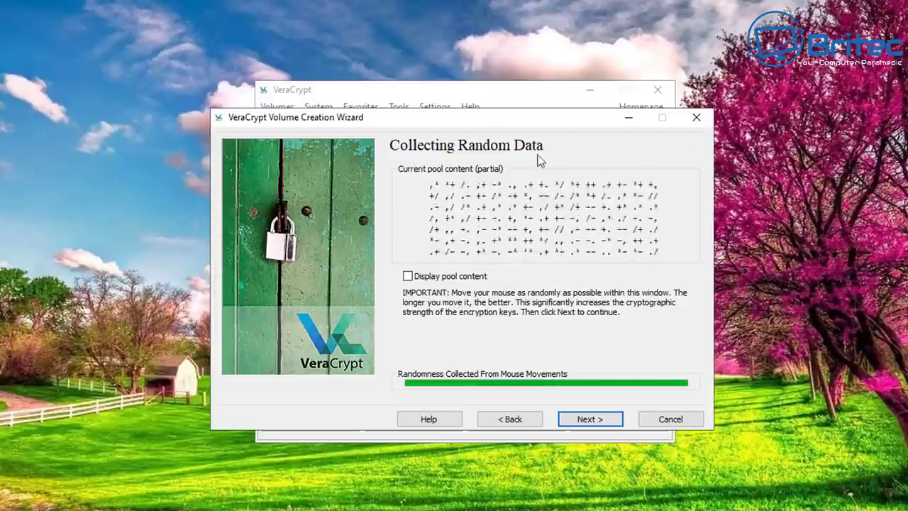
# Step: Select 1-pass (random data) wipe mode and accept the wipe warning
pyautogui.click(593, 421)
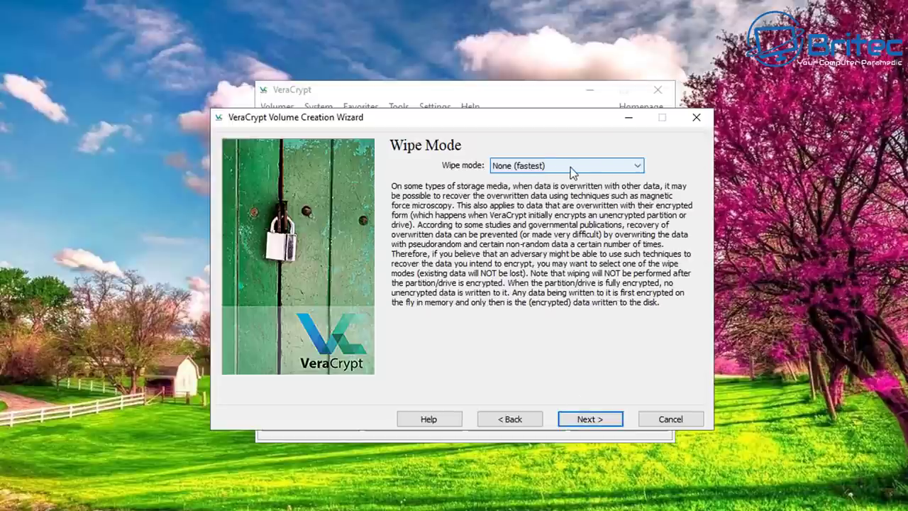
pyautogui.click(636, 173)
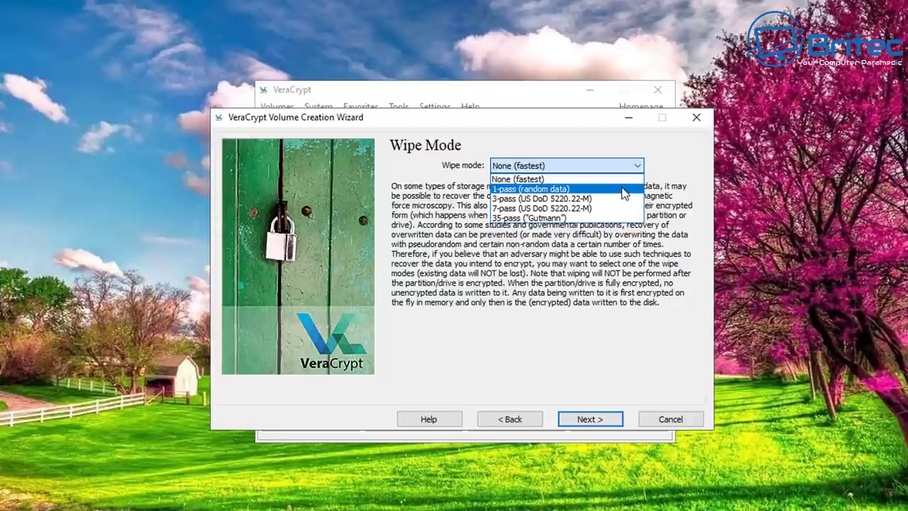
pyautogui.click(624, 191)
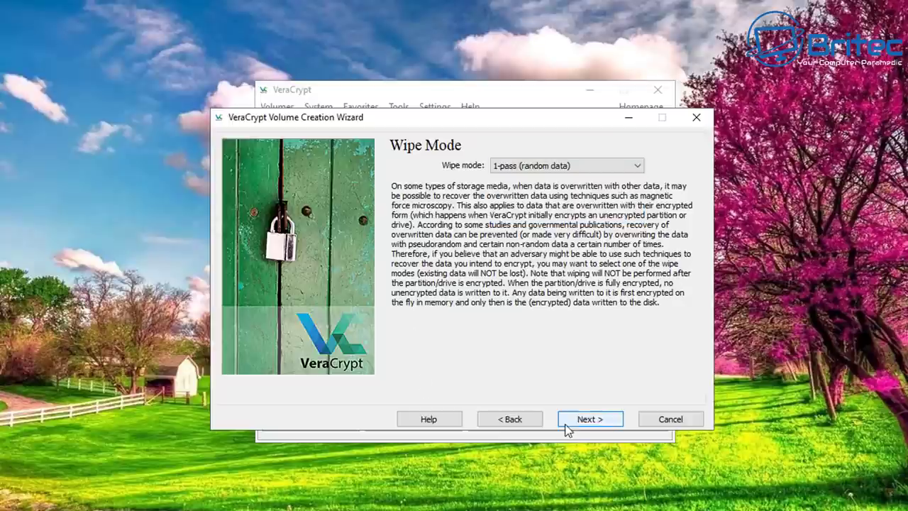
pyautogui.click(599, 420)
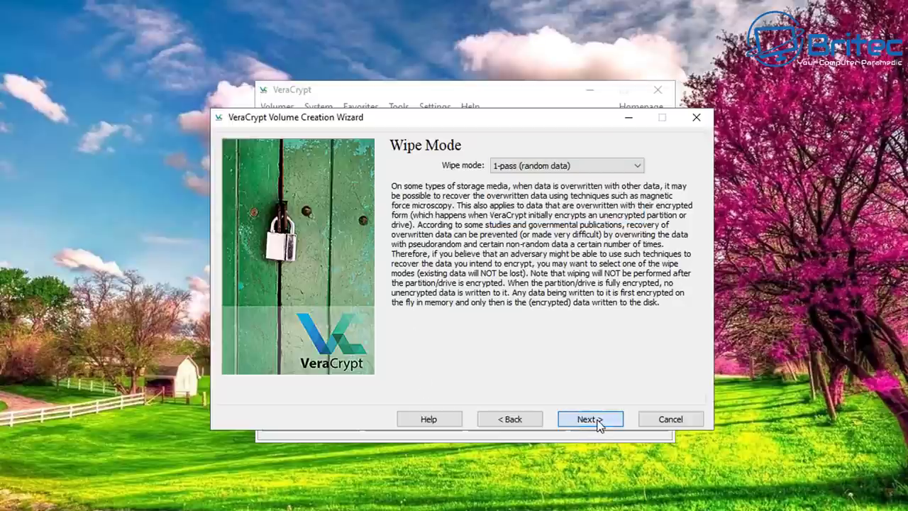
pyautogui.moveTo(392, 176); pyautogui.dragTo(477, 191)
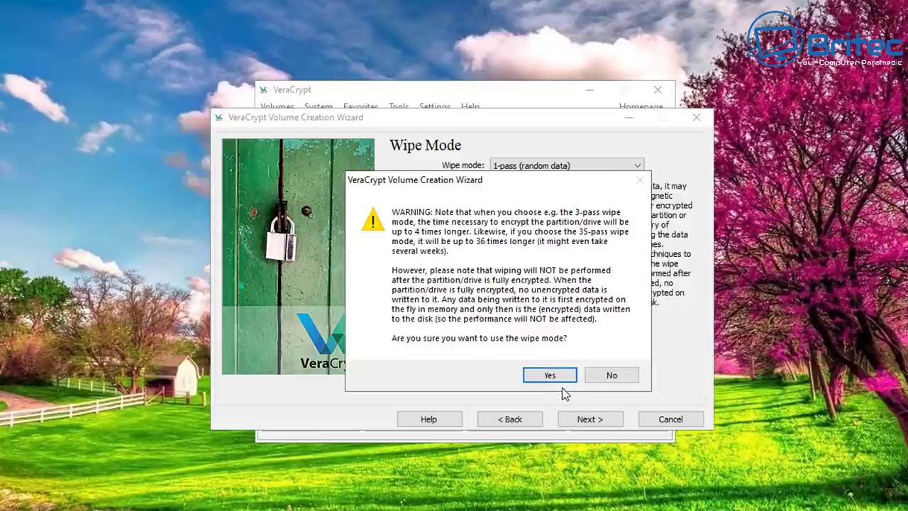
pyautogui.click(547, 375)
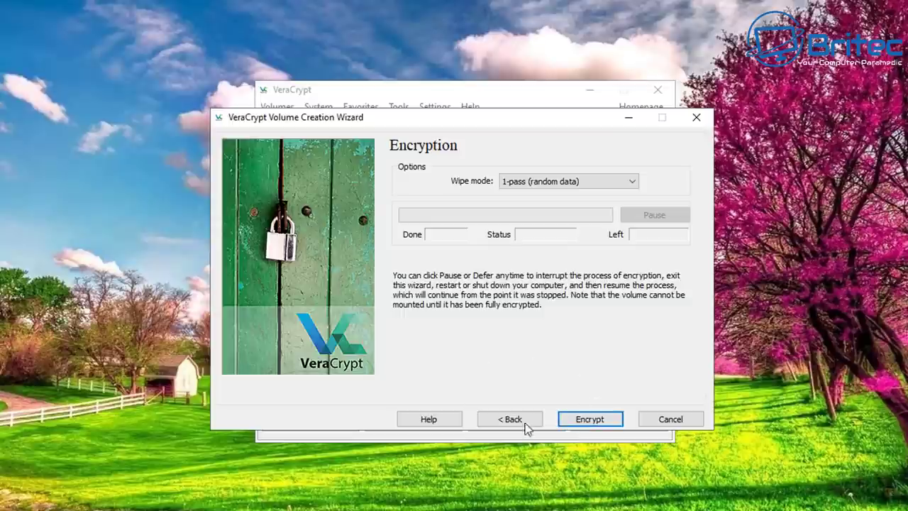
# Step: Encrypt Partition4 (F:) in place, dismiss both completion notices, and finish the wizard
pyautogui.click(589, 423)
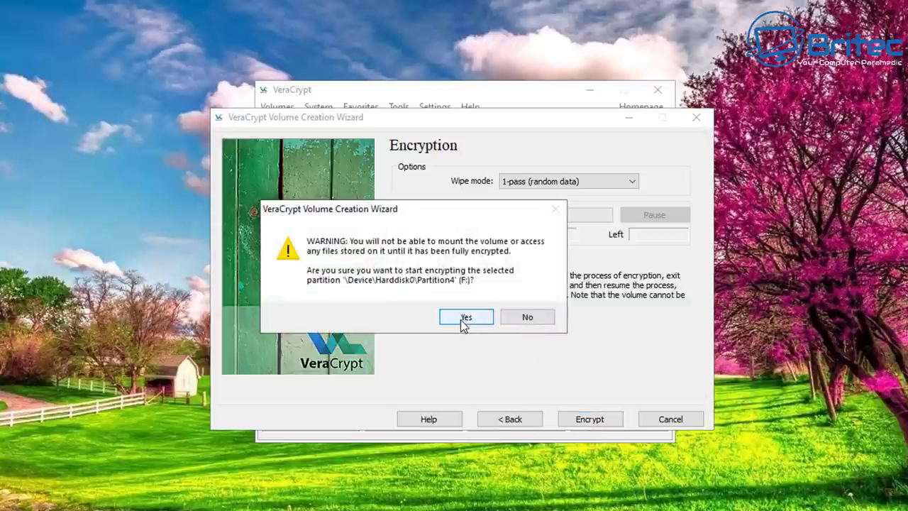
pyautogui.click(464, 320)
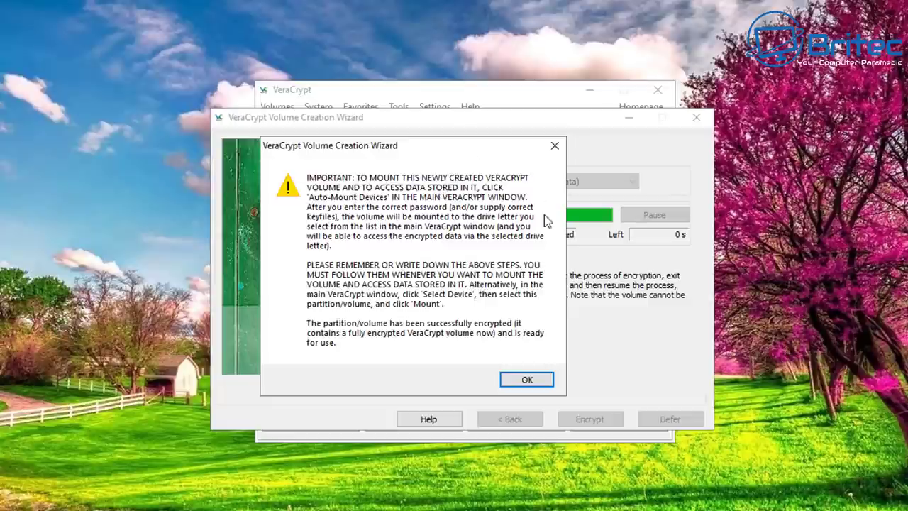
pyautogui.click(528, 380)
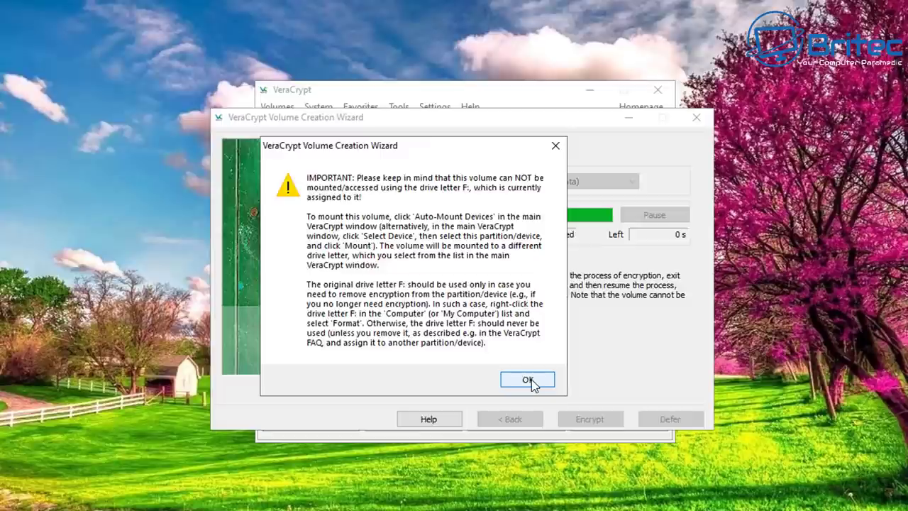
pyautogui.click(528, 380)
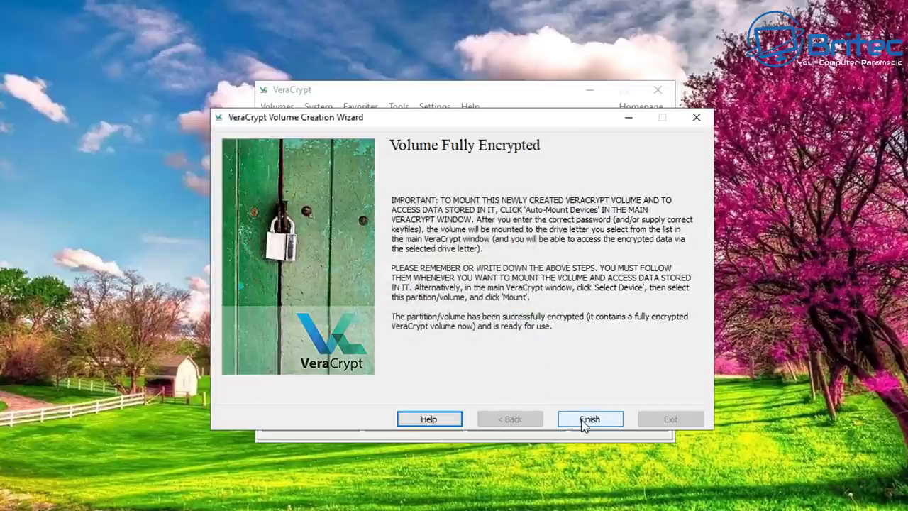
pyautogui.click(584, 419)
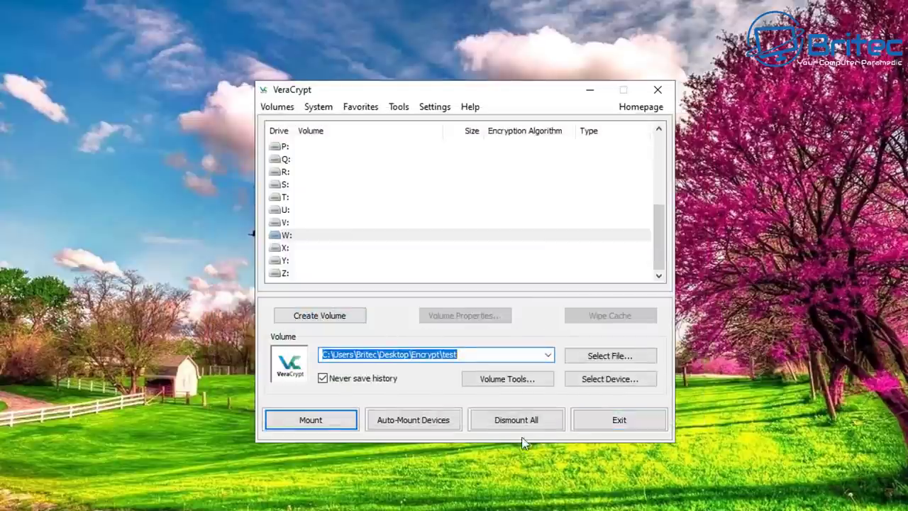
# Step: Select Partition4 (F:) from the device list as the volume to mount
pyautogui.click(617, 379)
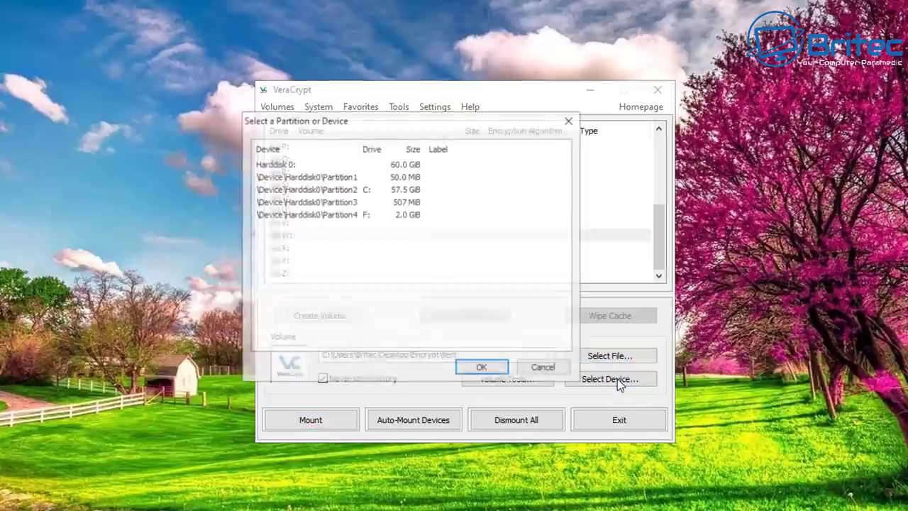
pyautogui.moveTo(376, 121); pyautogui.dragTo(441, 139)
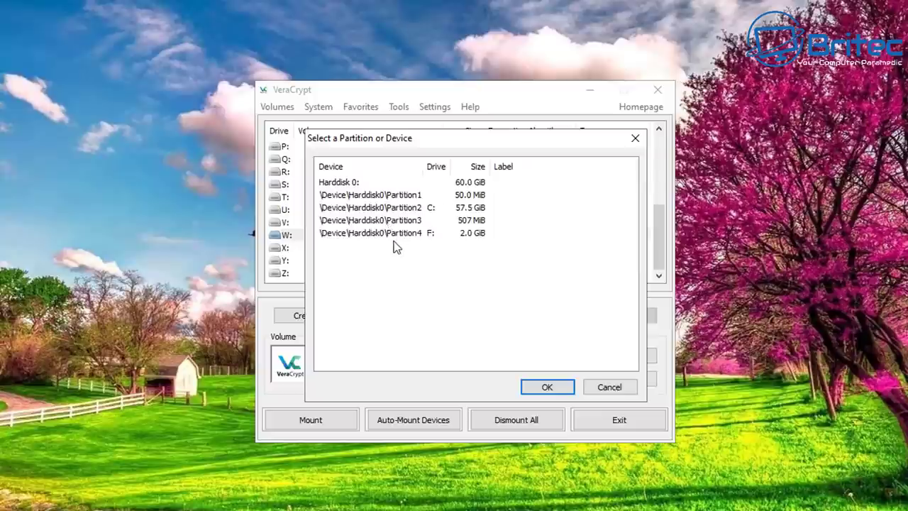
pyautogui.click(341, 234)
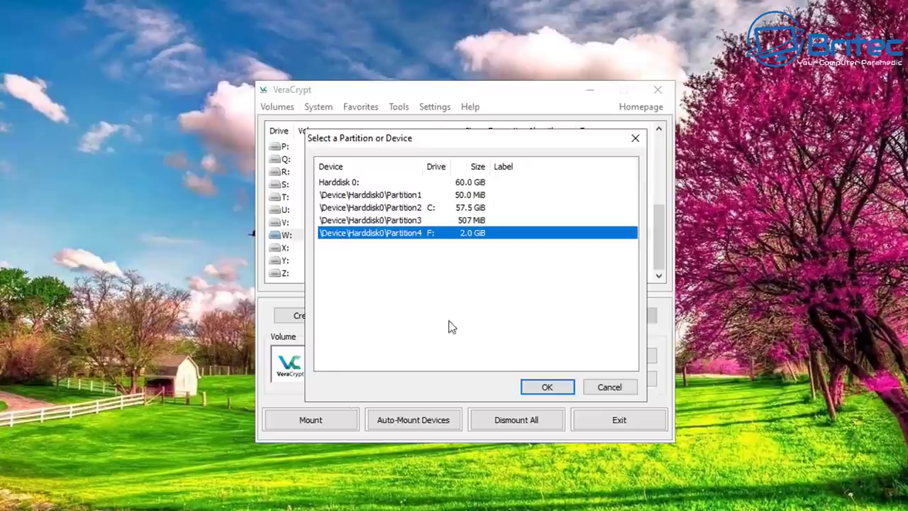
pyautogui.click(543, 387)
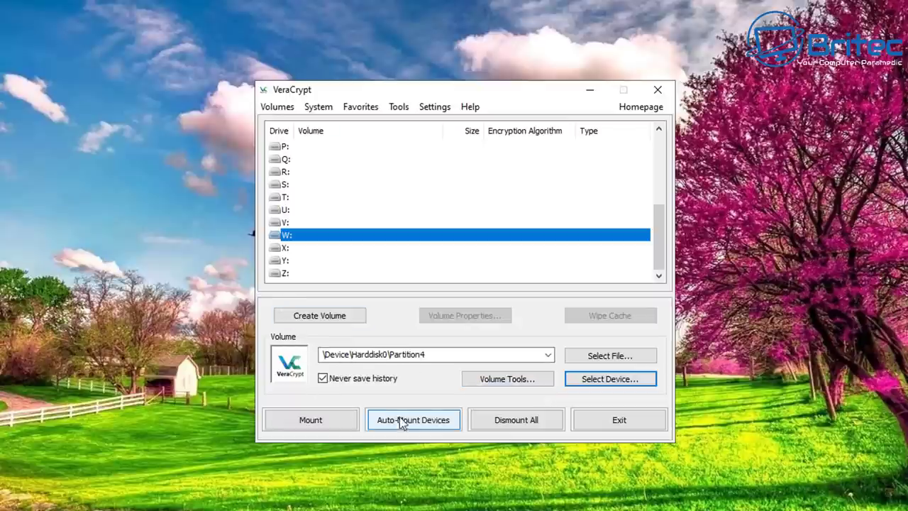
# Step: Mount Partition4 on W: by entering its volume password
pyautogui.click(312, 421)
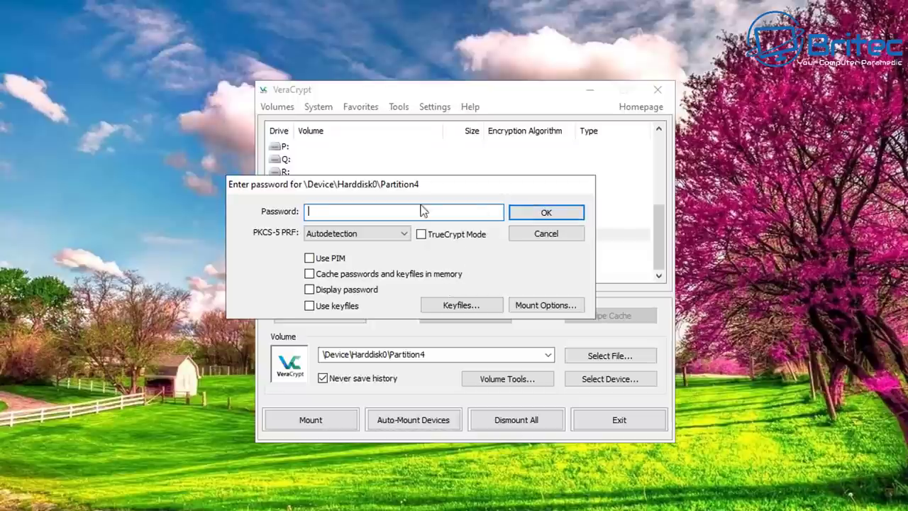
pyautogui.click(353, 214)
pyautogui.write('abcdefg')
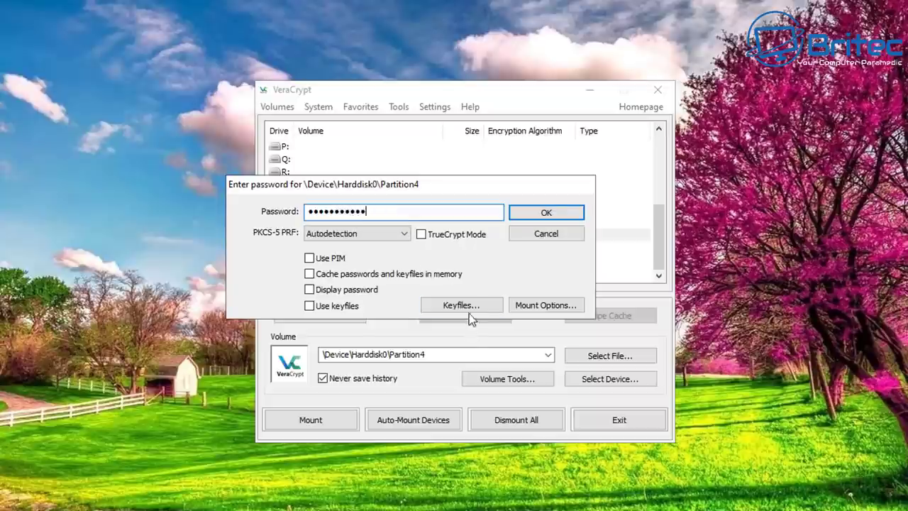
pyautogui.click(547, 213)
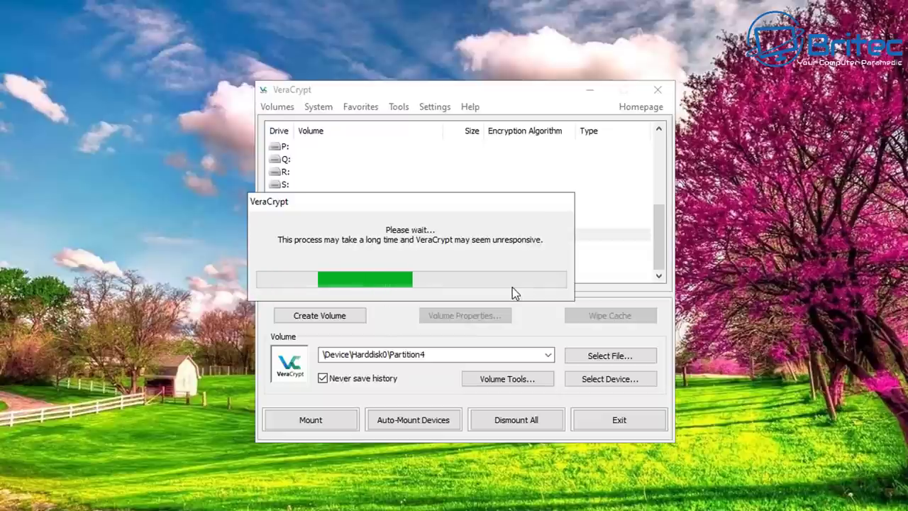
pyautogui.moveTo(396, 207); pyautogui.dragTo(430, 217)
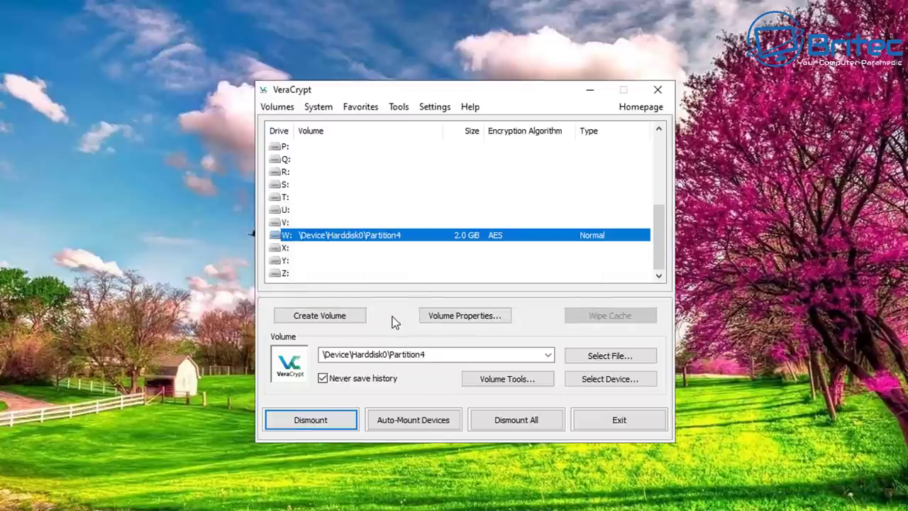
pyautogui.doubleClick(381, 240)
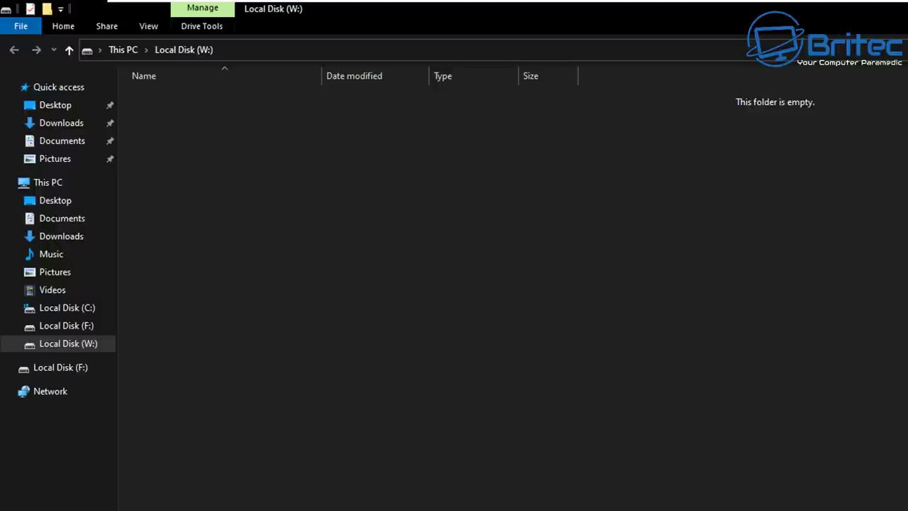
pyautogui.click(79, 328)
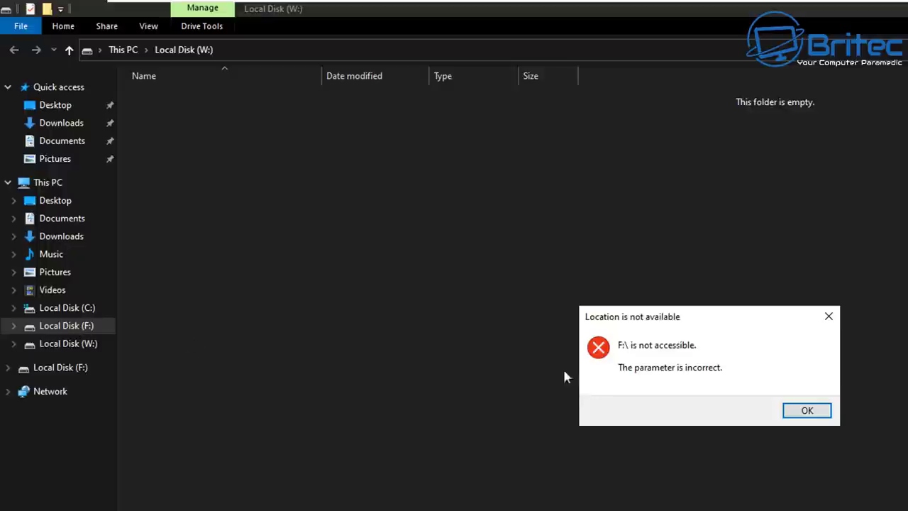
pyautogui.click(806, 413)
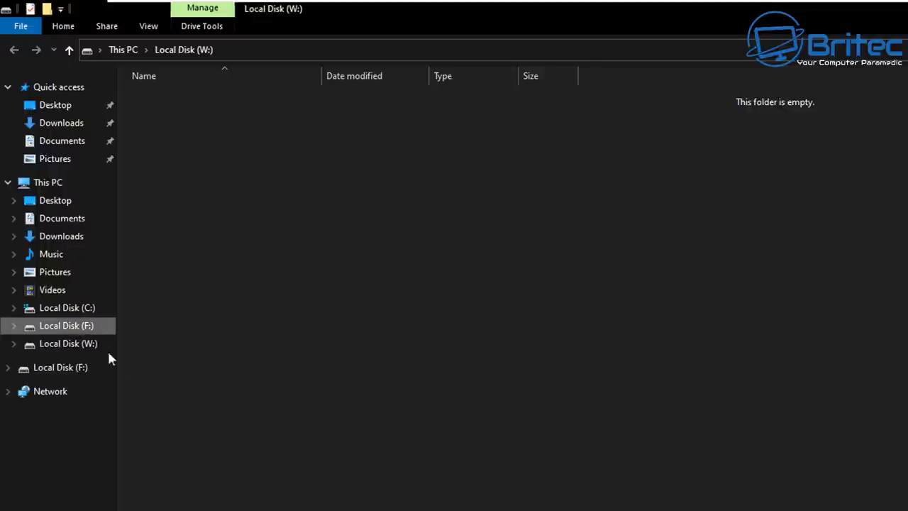
pyautogui.click(78, 343)
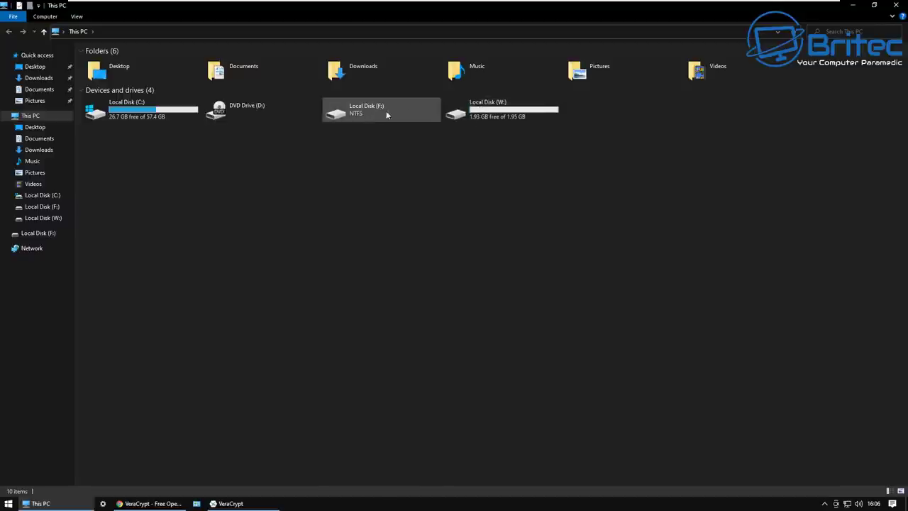
pyautogui.click(895, 5)
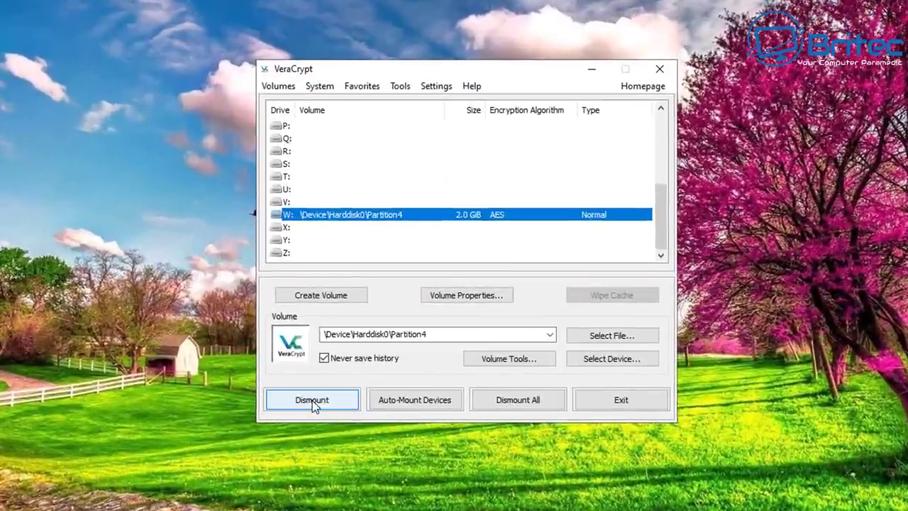
# Step: Dismount Partition4 from W: and launch the Volume Creation Wizard again
pyautogui.click(377, 366)
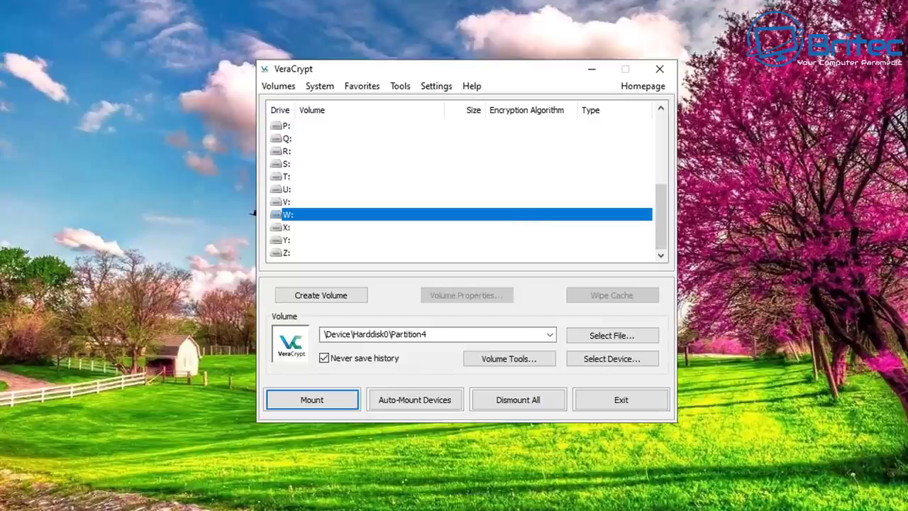
pyautogui.click(327, 300)
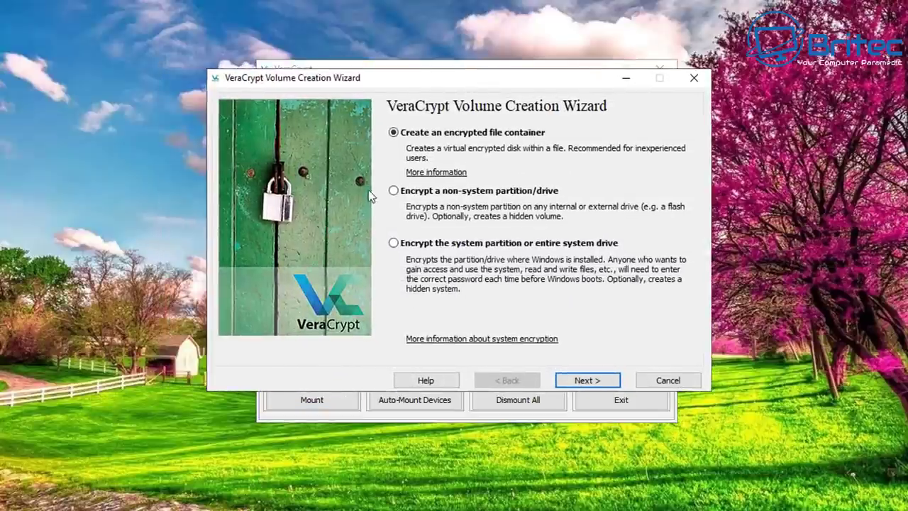
# Step: Choose Normal system encryption and pick the area to encrypt, granting administrator permission
pyautogui.click(396, 244)
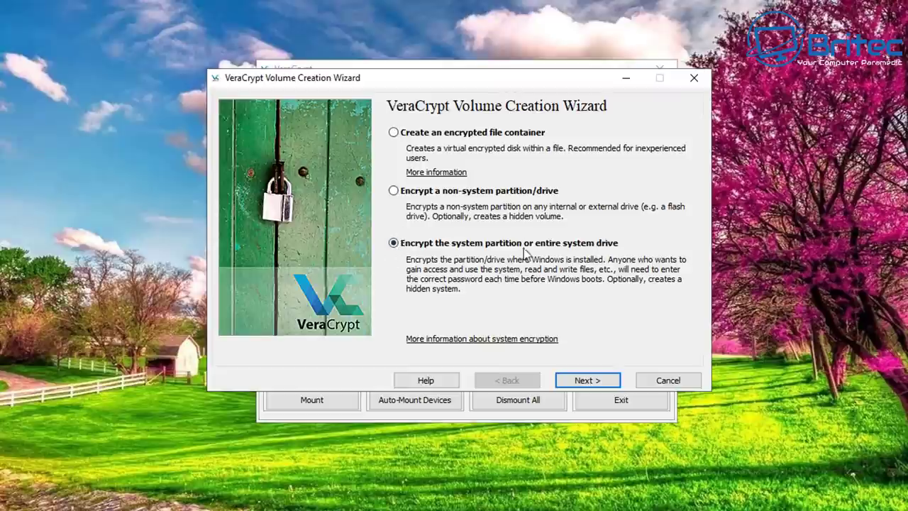
pyautogui.click(599, 381)
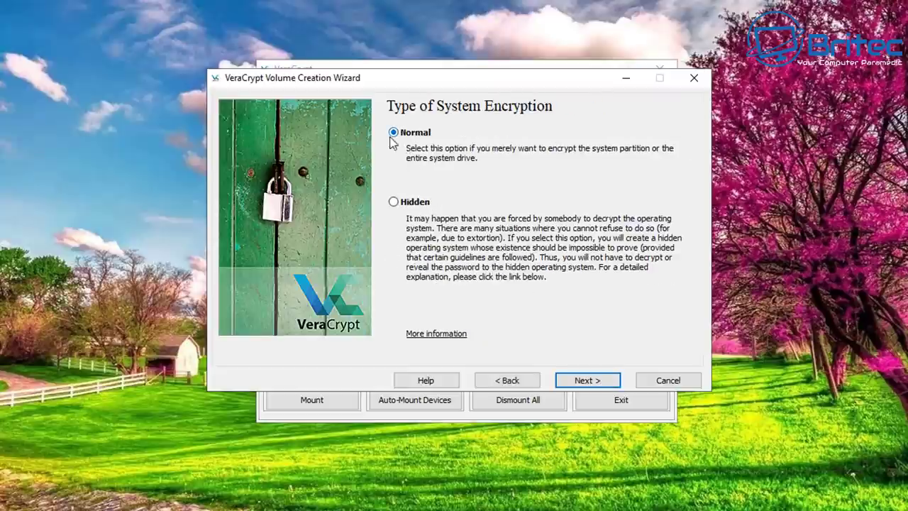
pyautogui.click(599, 381)
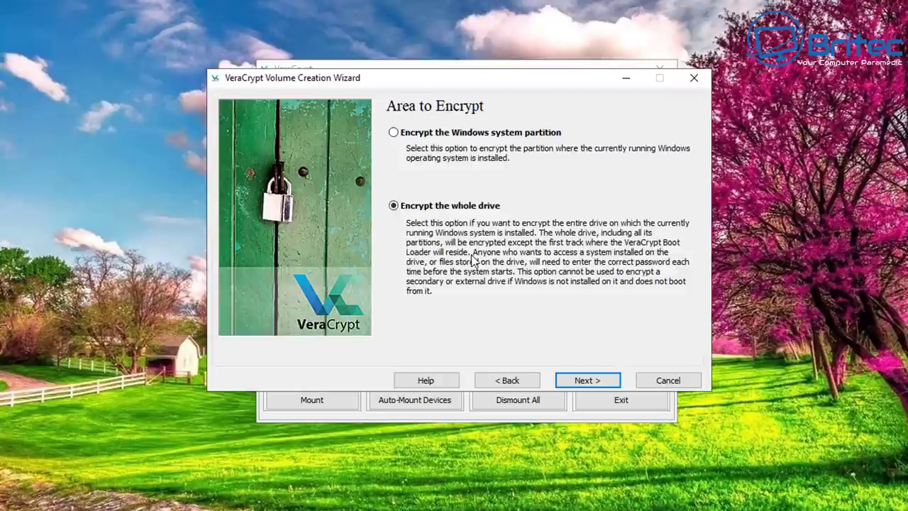
pyautogui.click(394, 132)
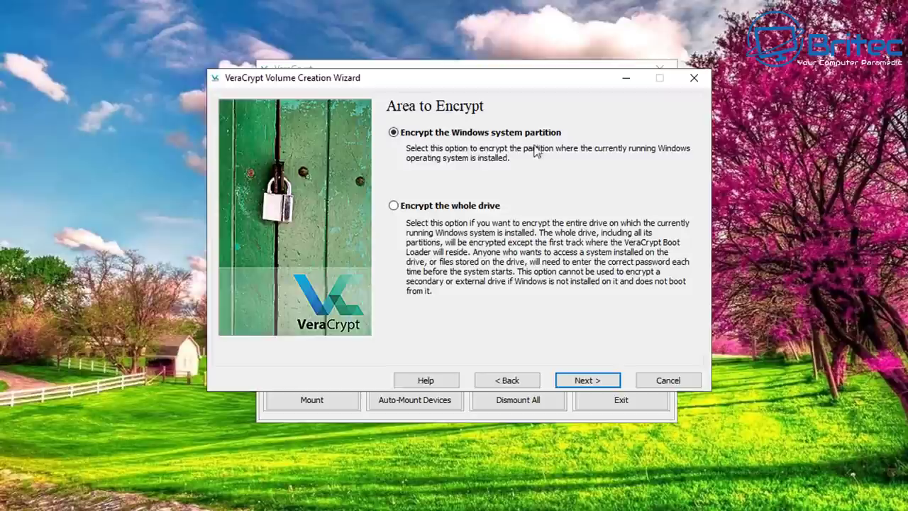
pyautogui.click(414, 205)
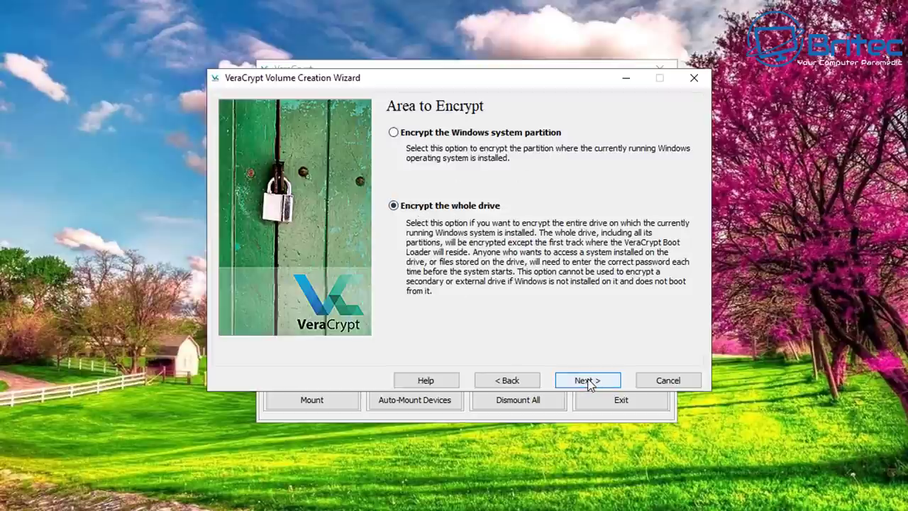
pyautogui.click(587, 382)
pyautogui.click(386, 318)
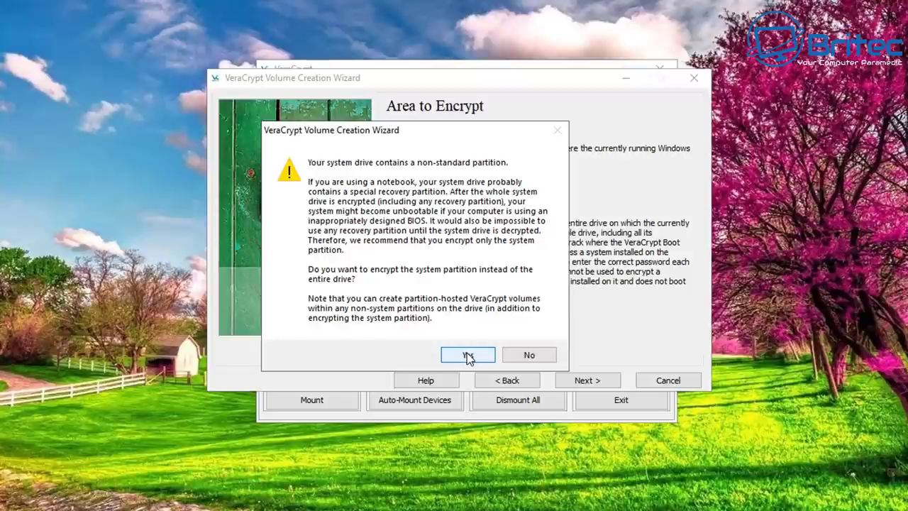
# Step: Settle on encrypting only the Windows system partition and mark the computer as Single-boot
pyautogui.click(469, 357)
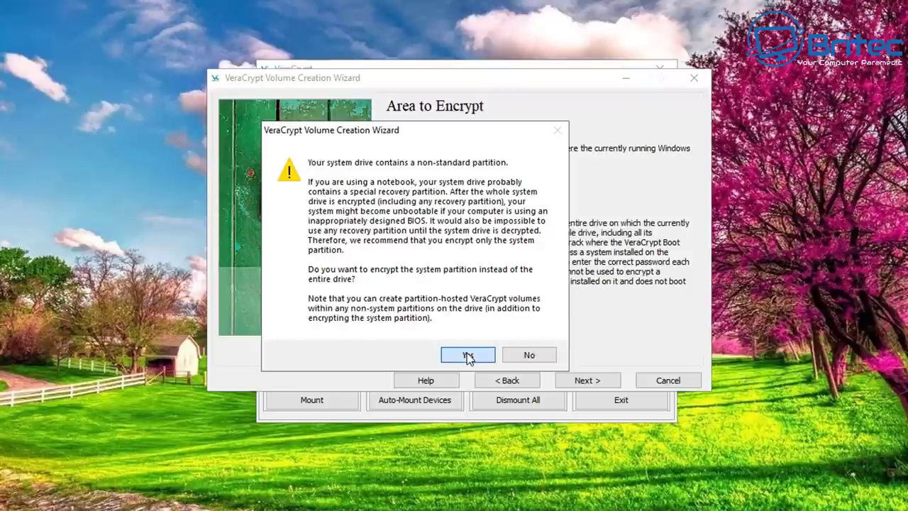
pyautogui.click(468, 357)
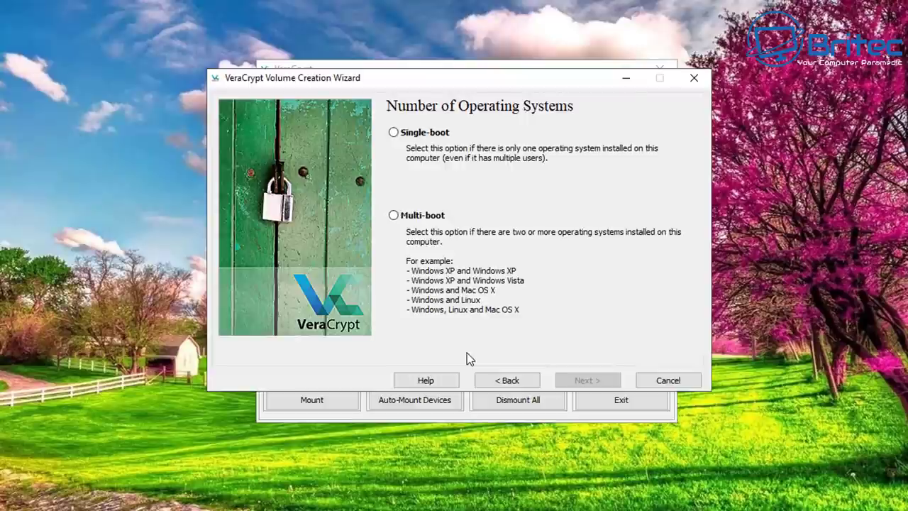
pyautogui.click(394, 134)
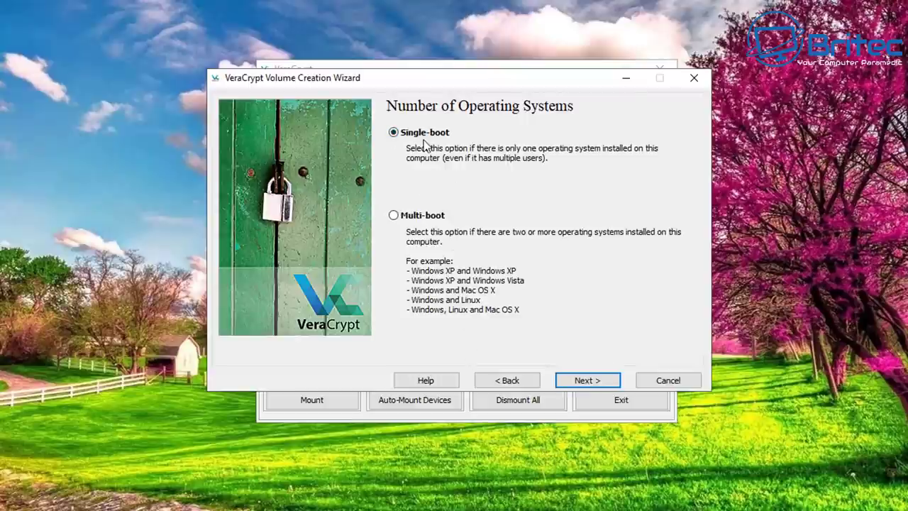
pyautogui.click(591, 384)
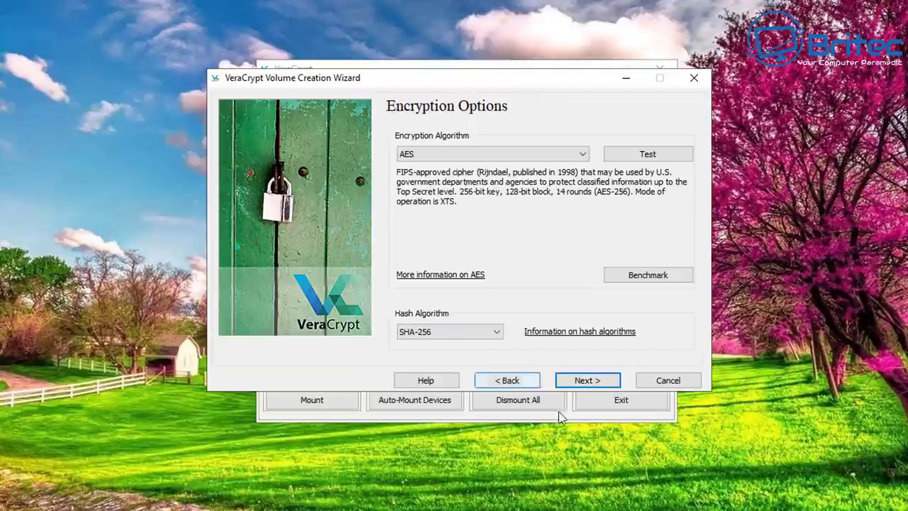
# Step: Keep AES with SHA-256 and set a confirmed system password, accepting the short-password warning
pyautogui.click(589, 382)
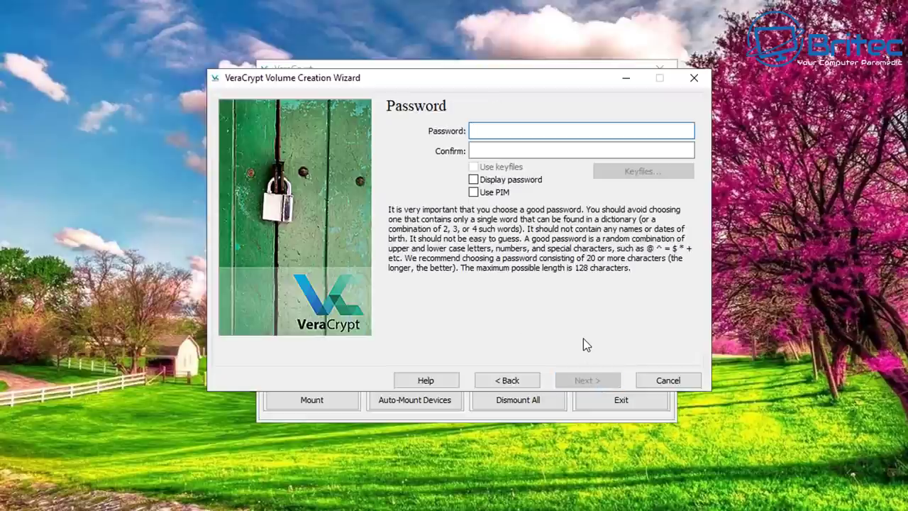
pyautogui.write('•••••')
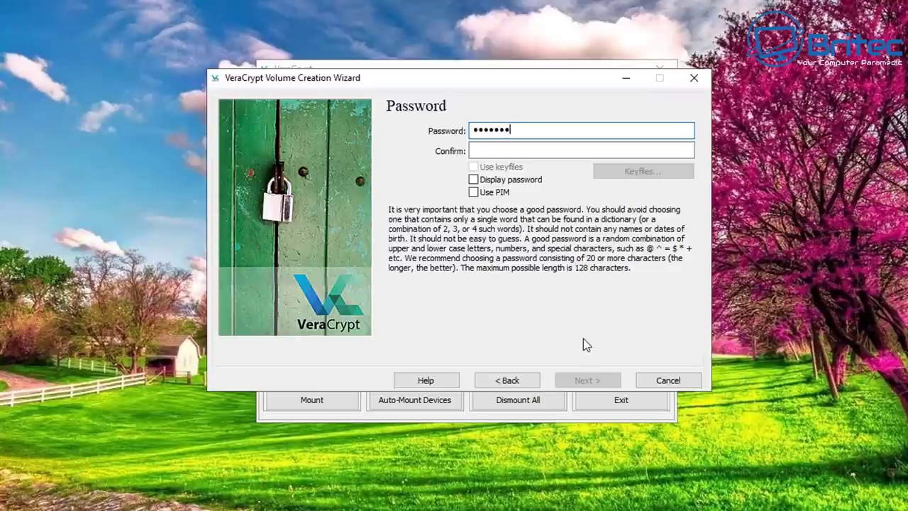
pyautogui.click(488, 151)
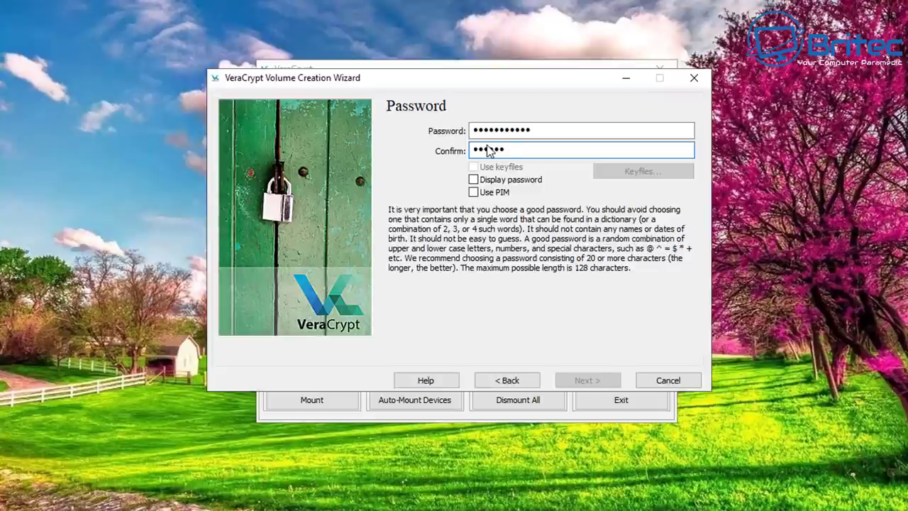
pyautogui.write('••••••••••••')
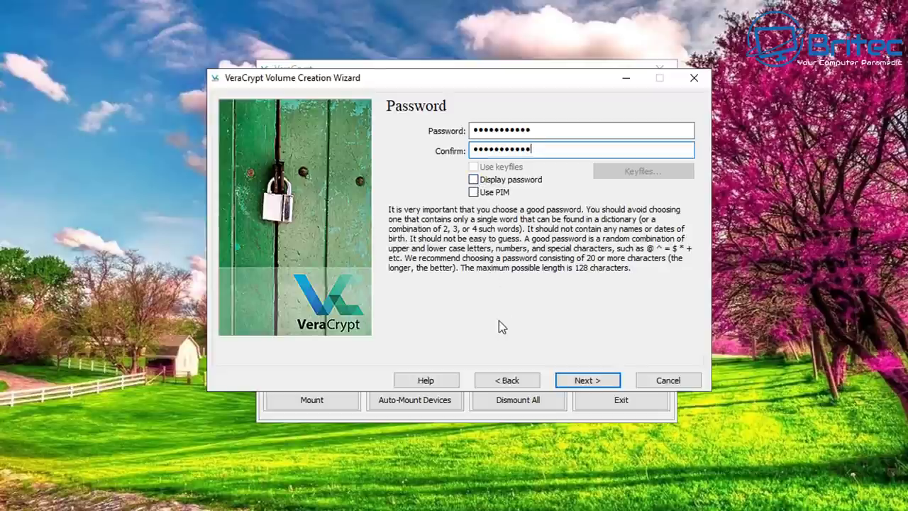
pyautogui.click(585, 384)
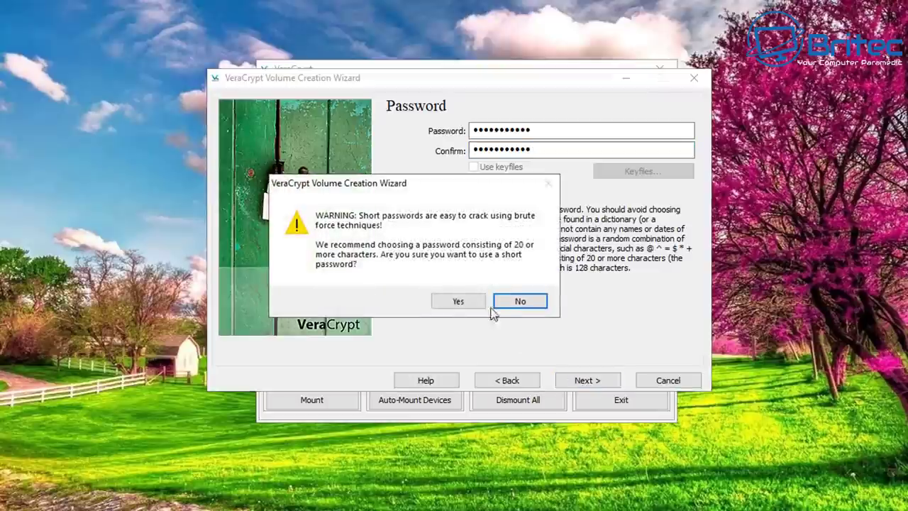
pyautogui.click(461, 301)
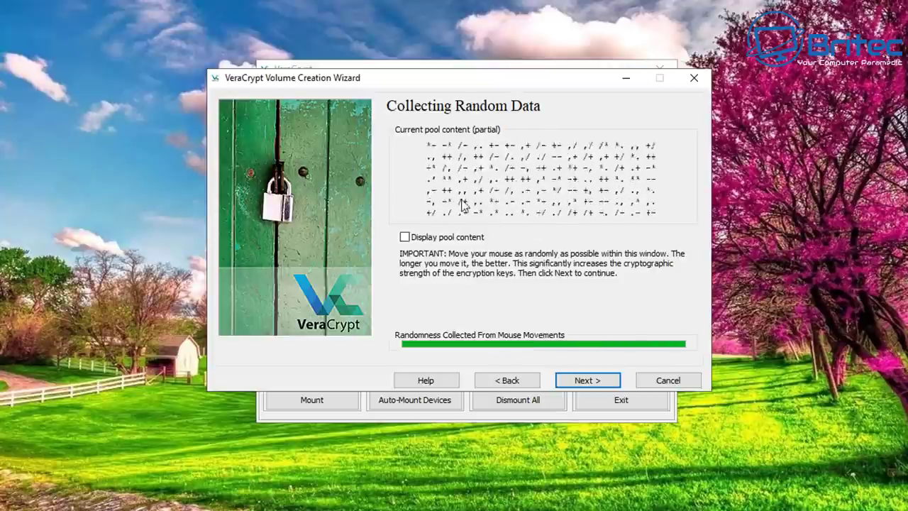
# Step: Pass the random-data and keys pages, then create the Rescue Disk image with verification skipped
pyautogui.click(588, 380)
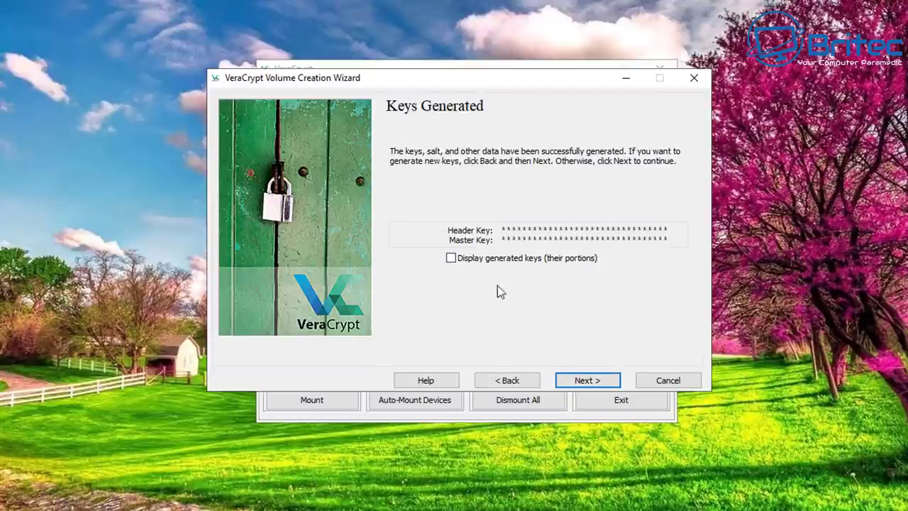
pyautogui.click(588, 383)
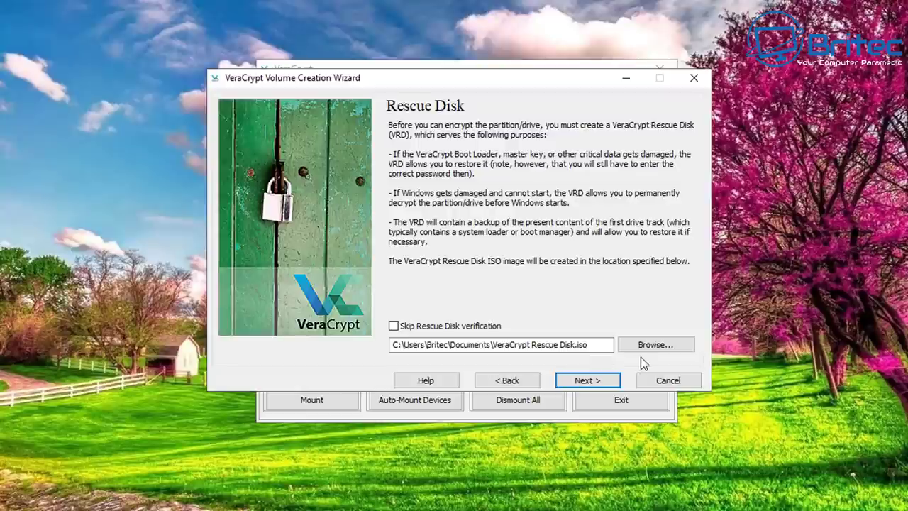
pyautogui.click(401, 326)
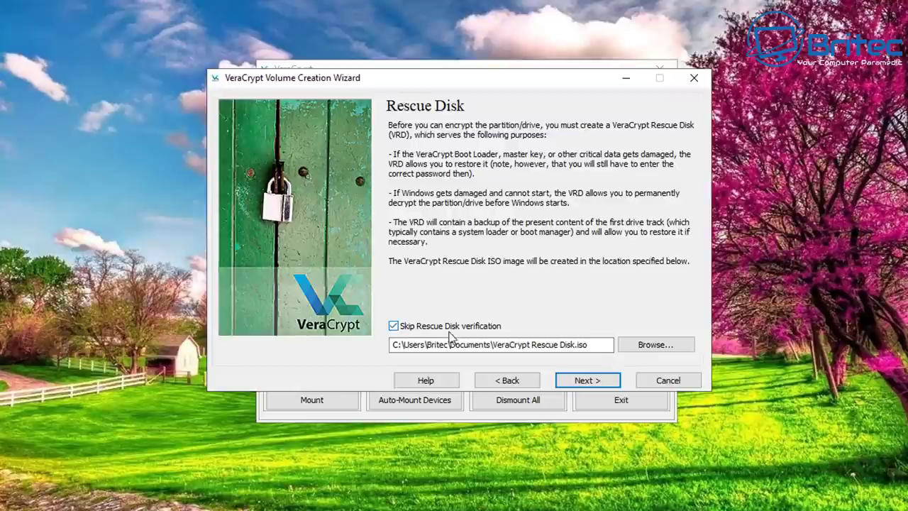
pyautogui.click(588, 381)
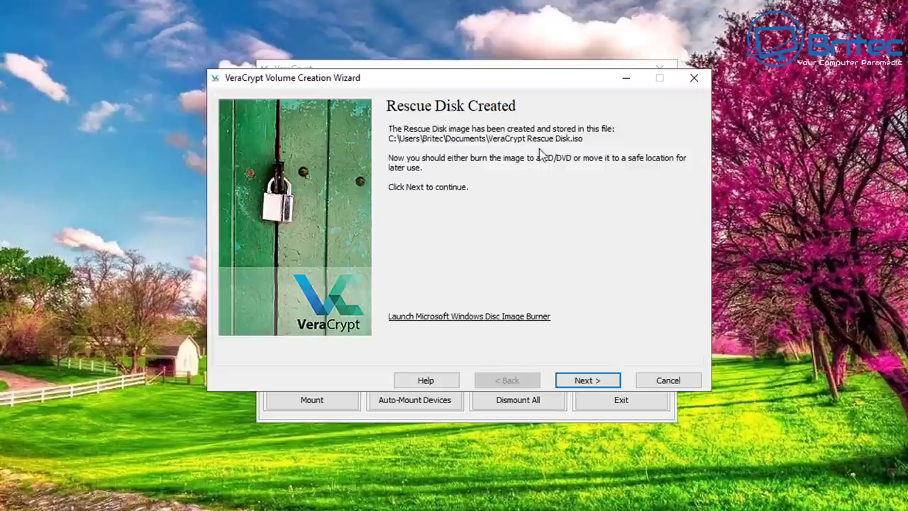
pyautogui.click(589, 381)
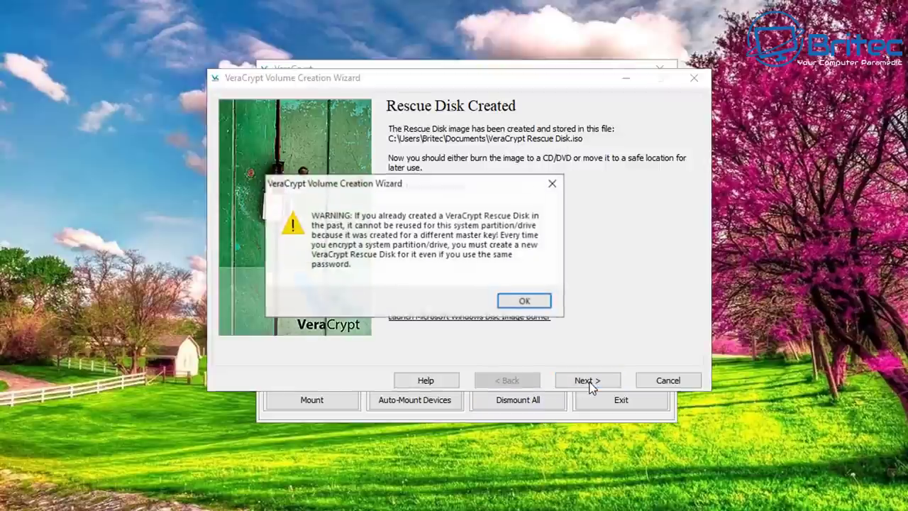
pyautogui.click(526, 302)
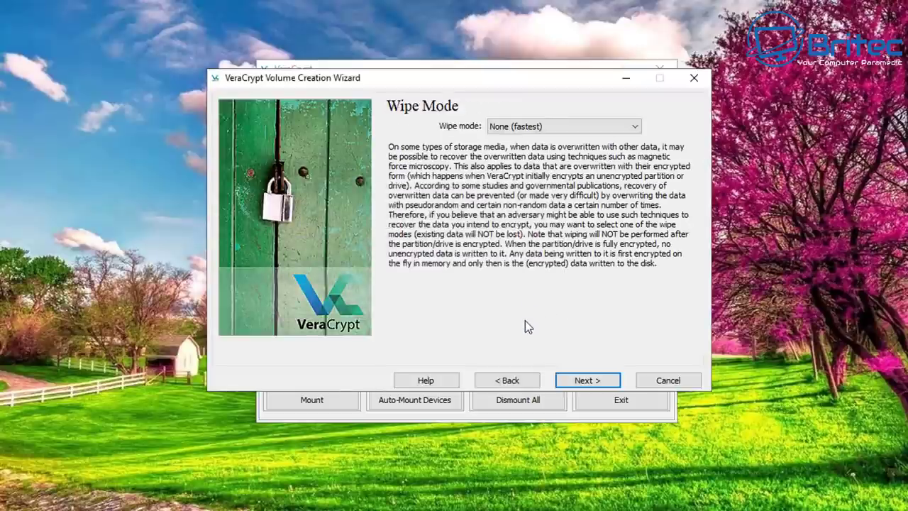
# Step: Set the wipe mode back to None (fastest) after briefly trying 1-pass (random data)
pyautogui.click(624, 128)
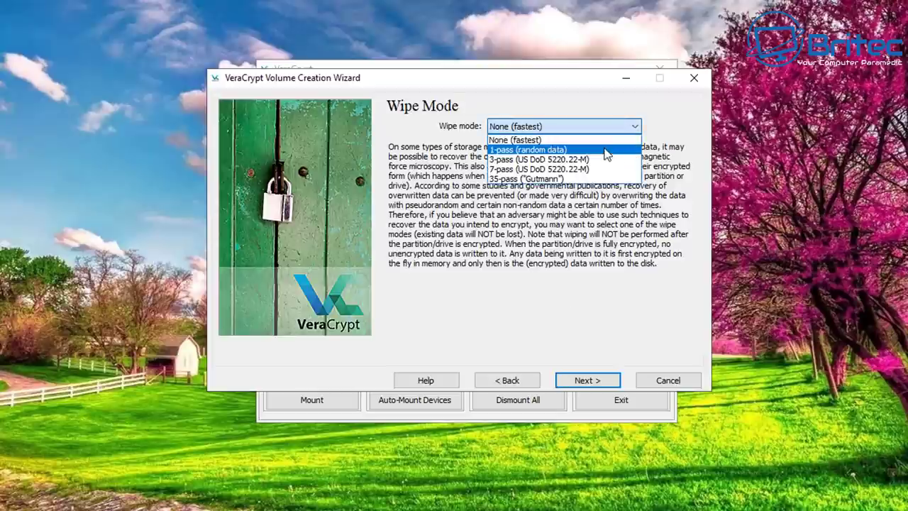
pyautogui.click(607, 151)
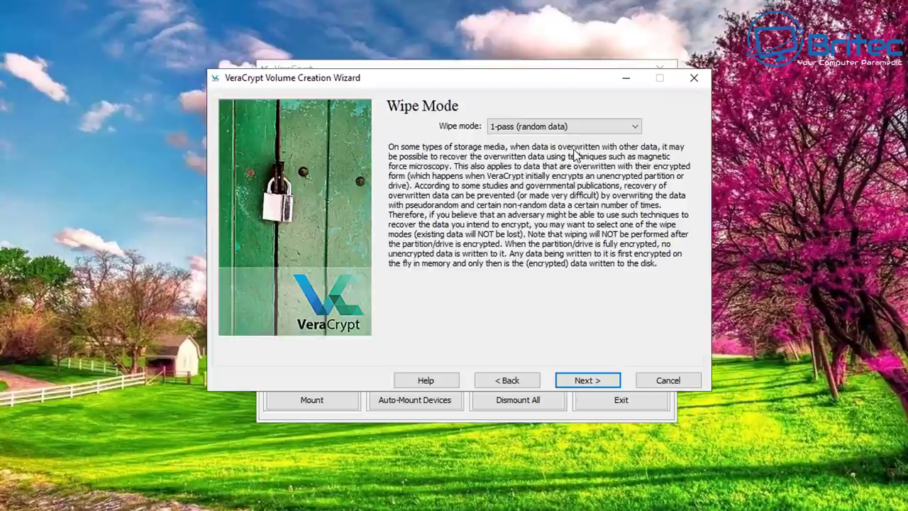
pyautogui.click(577, 126)
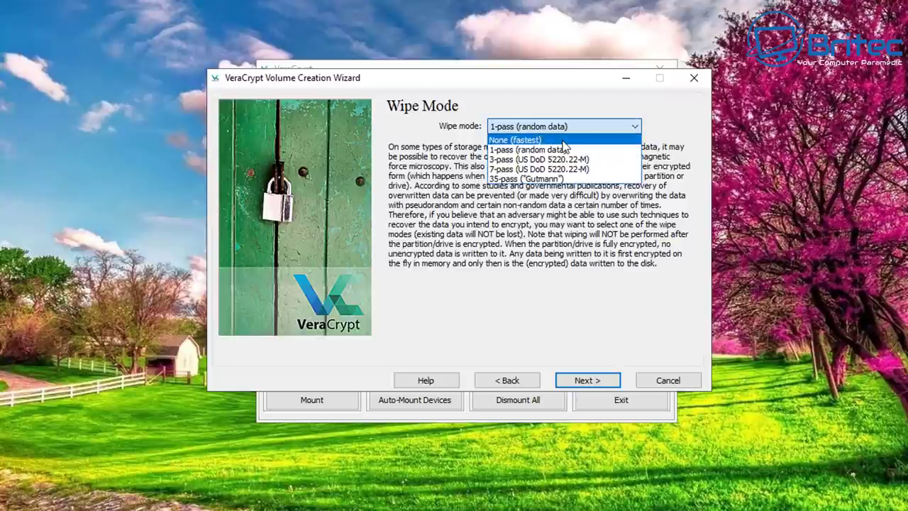
pyautogui.click(576, 136)
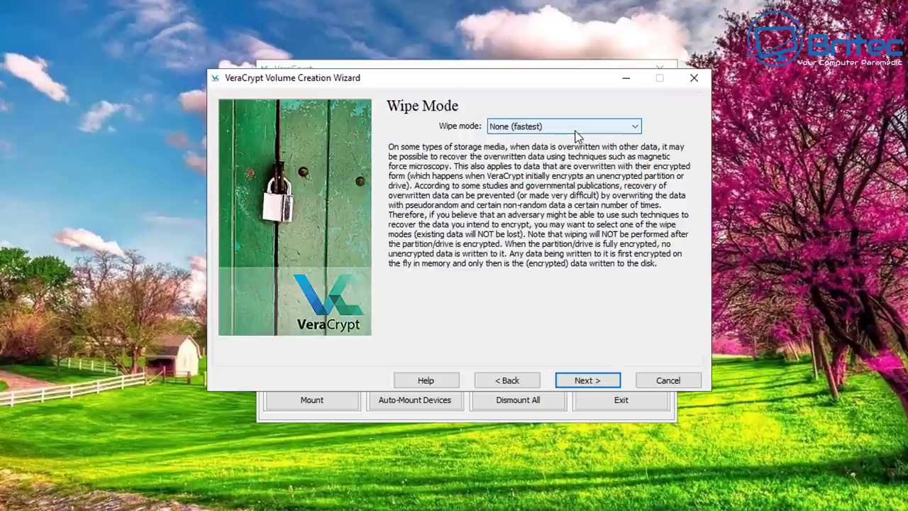
pyautogui.click(576, 130)
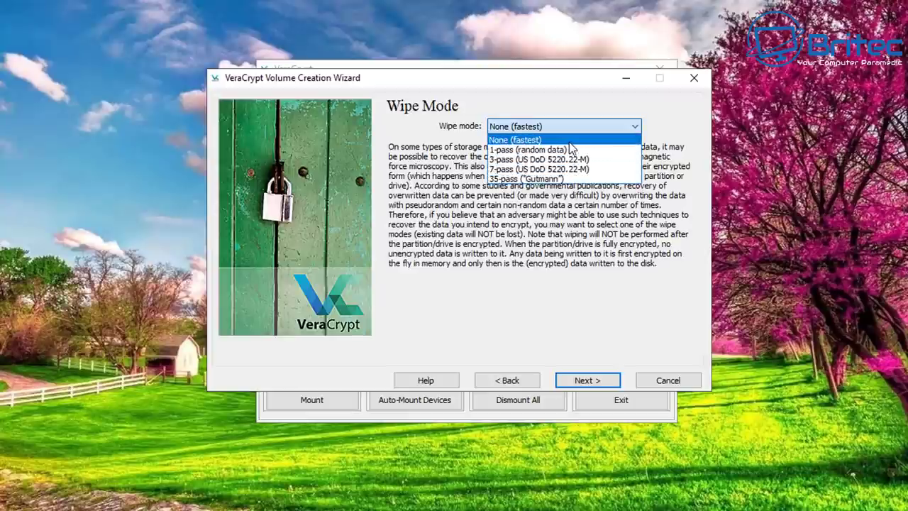
pyautogui.click(571, 140)
# Step: Start the system encryption pretest and acknowledge the important notes
pyautogui.click(593, 383)
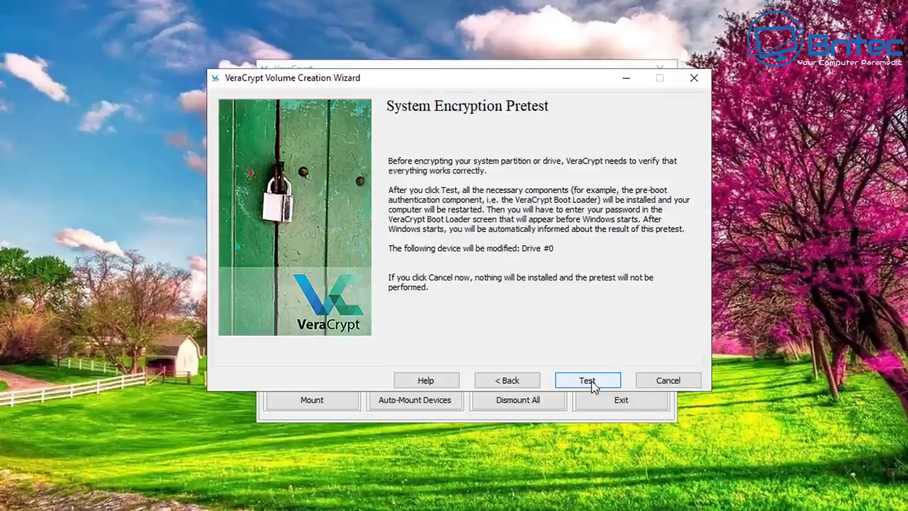
pyautogui.click(588, 381)
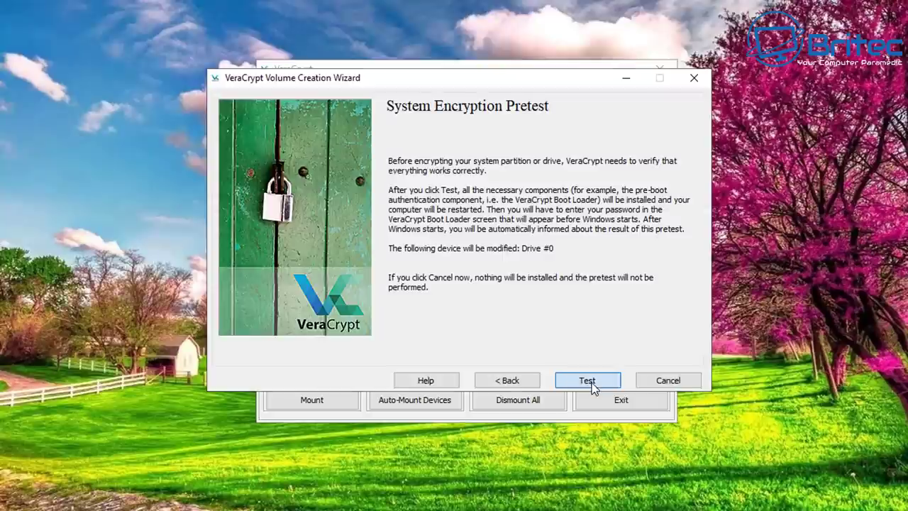
pyautogui.moveTo(427, 96); pyautogui.dragTo(537, 115)
pyautogui.click(685, 376)
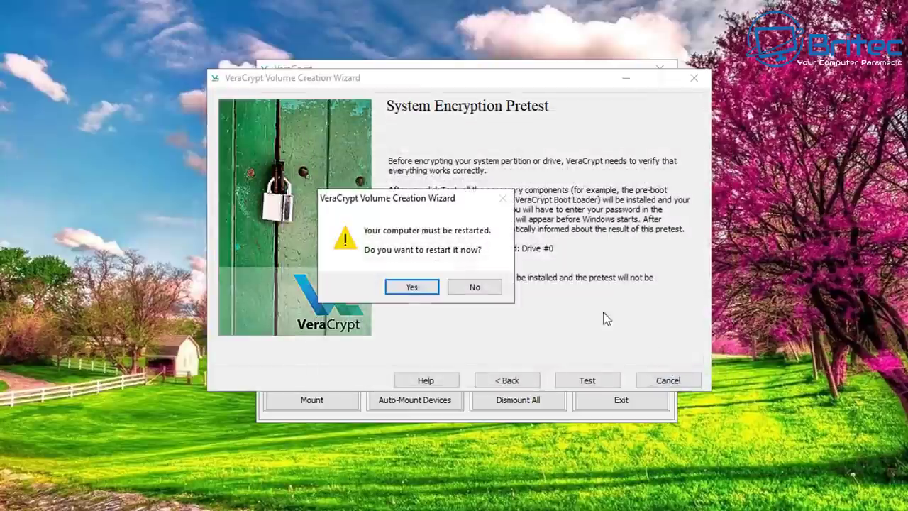
# Step: Restart and unlock the VeraCrypt Boot Loader with the pre-boot password and PIM
pyautogui.click(429, 293)
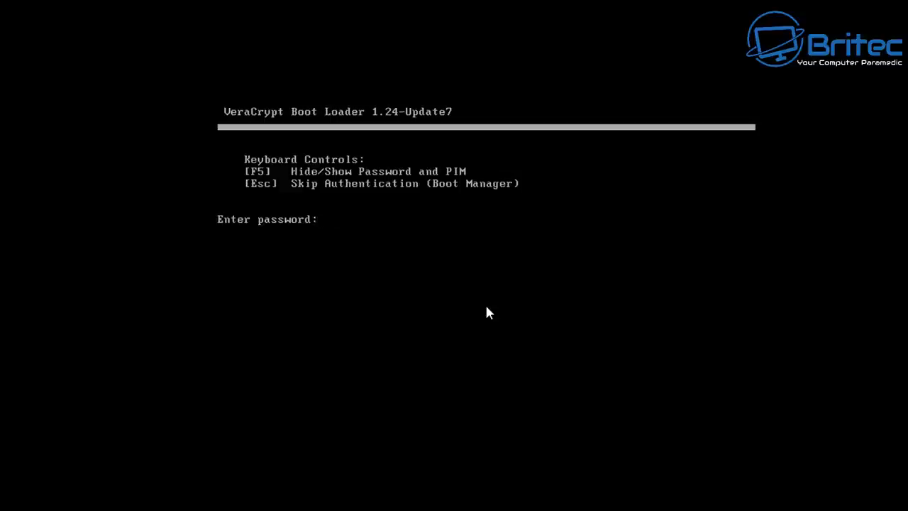
pyautogui.write('**********')
pyautogui.press('Return')
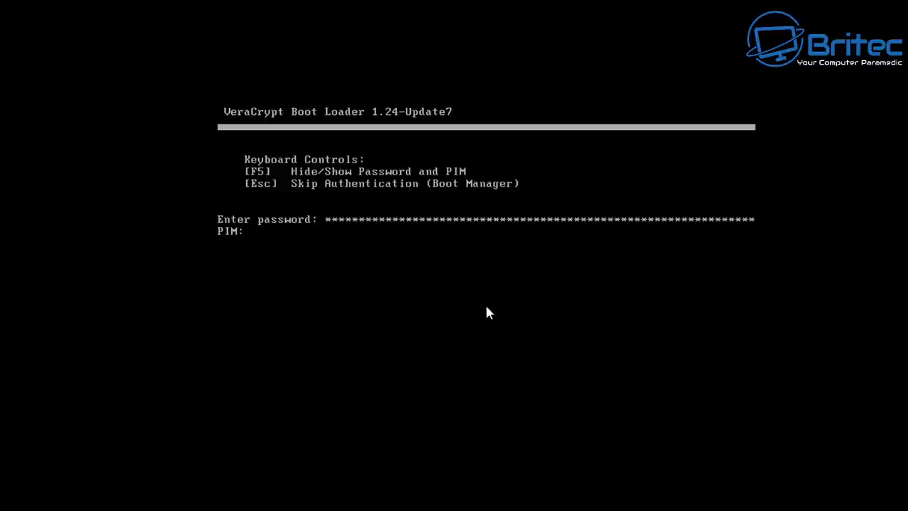
pyautogui.press('Return')
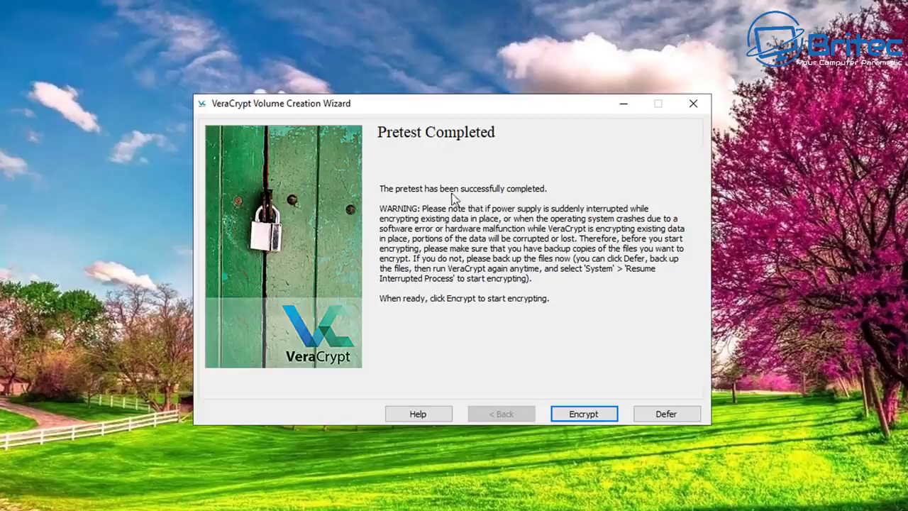
# Step: Start encrypting the 57.5 GiB C: partition, dismissing the Rescue Disk notes and approving UAC
pyautogui.click(578, 417)
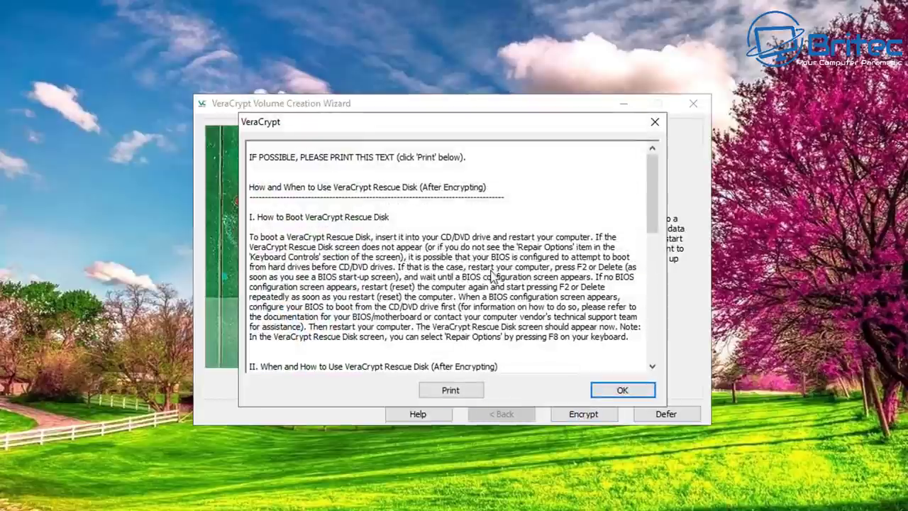
pyautogui.click(614, 399)
pyautogui.click(596, 412)
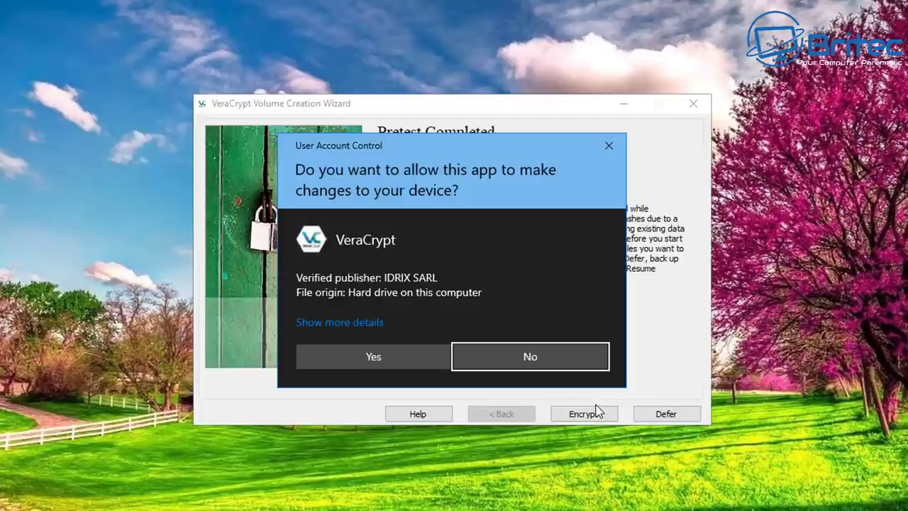
pyautogui.click(412, 363)
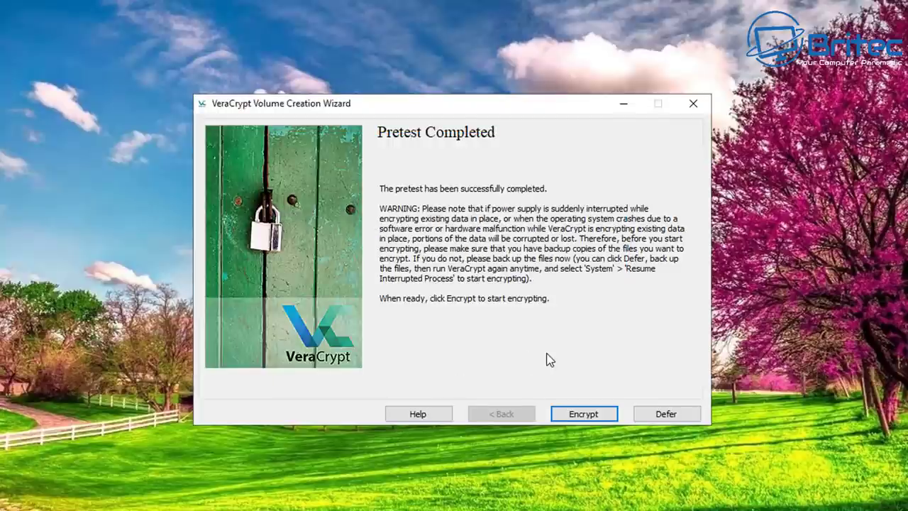
pyautogui.press('Return')
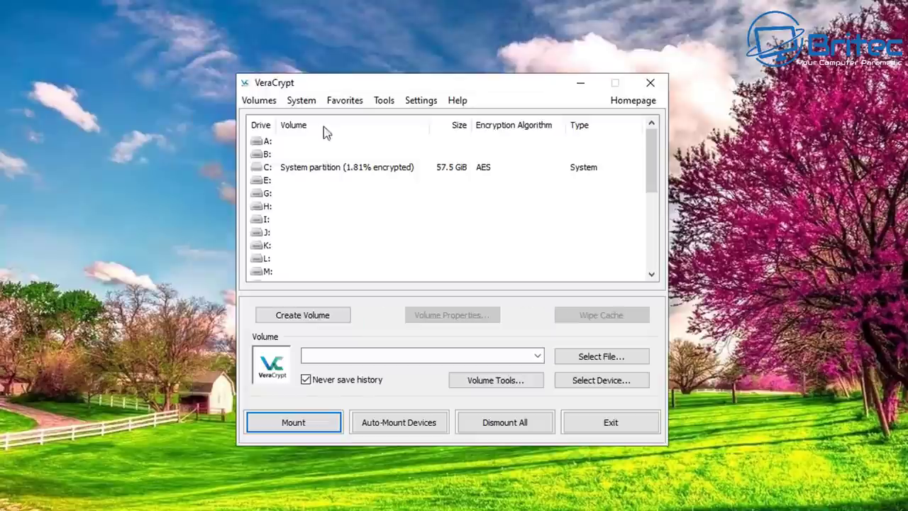
# Step: Run System > Permanently Decrypt System Partition/Drive, confirm all prompts, and acknowledge the success message
pyautogui.click(305, 101)
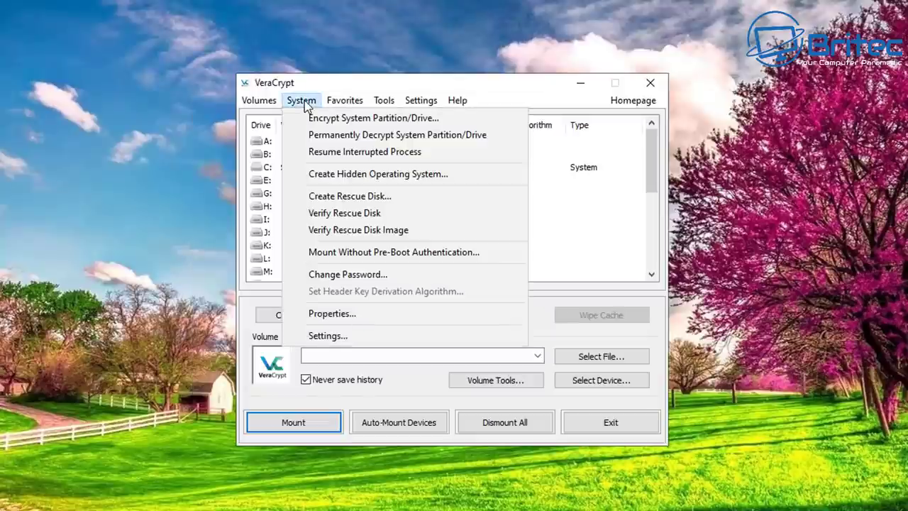
pyautogui.click(342, 141)
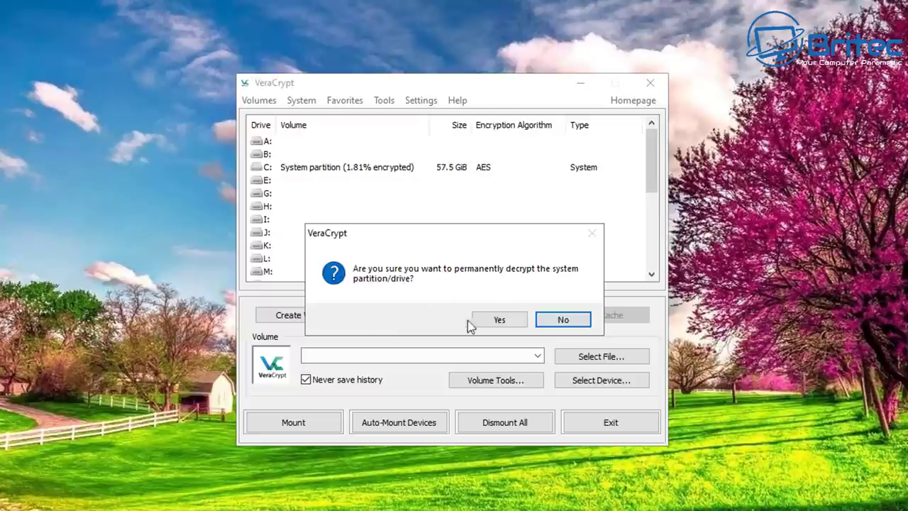
pyautogui.click(500, 320)
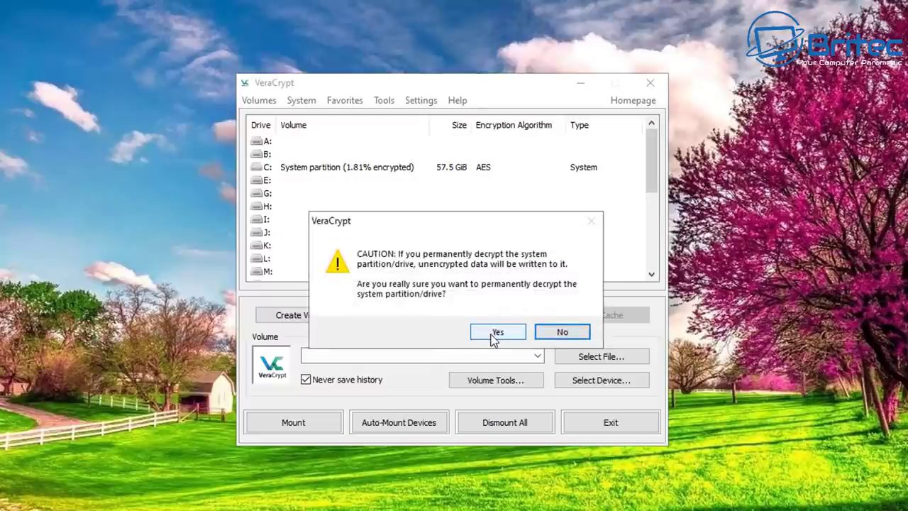
pyautogui.click(497, 333)
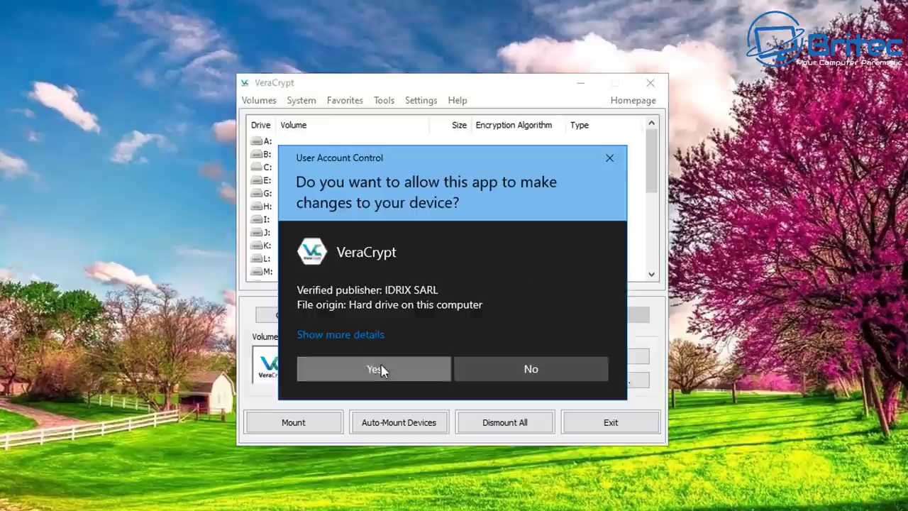
pyautogui.click(381, 369)
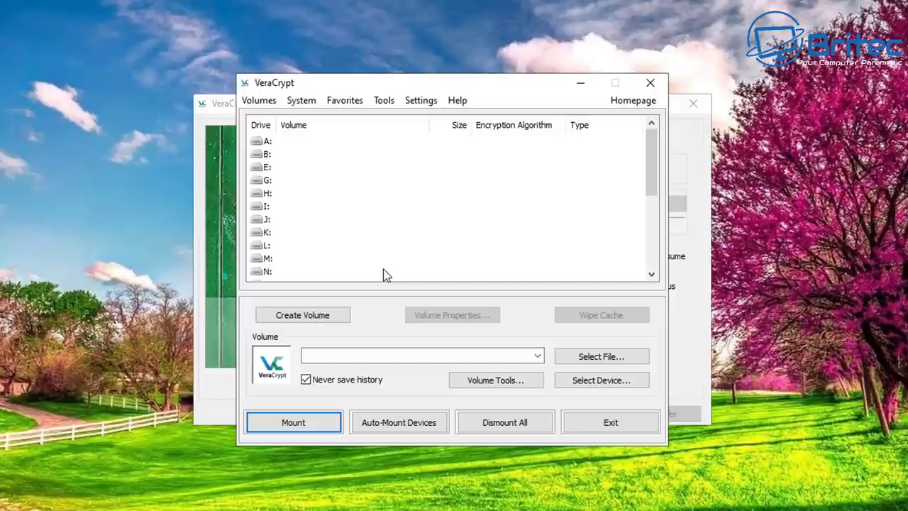
pyautogui.click(582, 84)
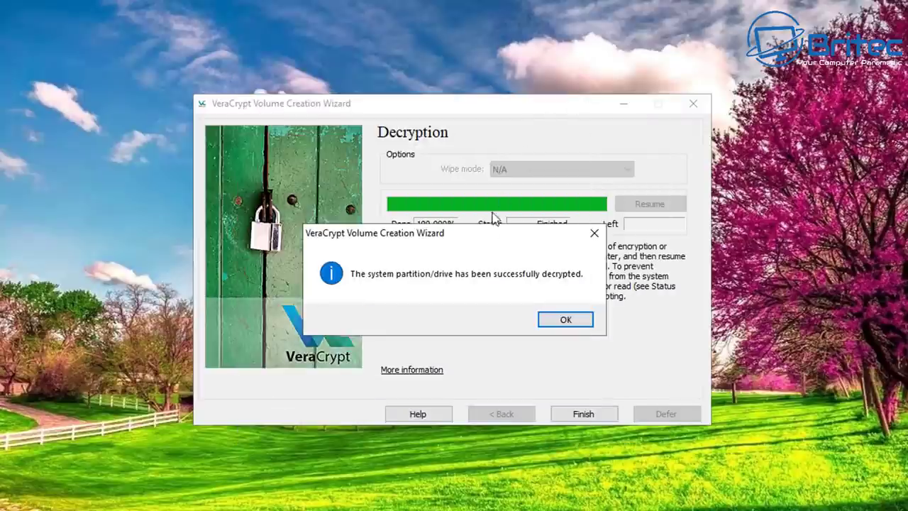
pyautogui.click(566, 320)
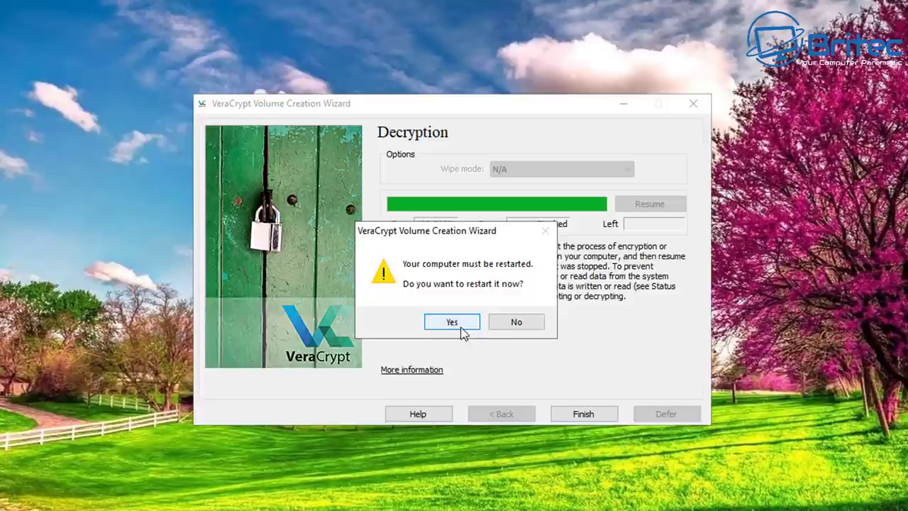